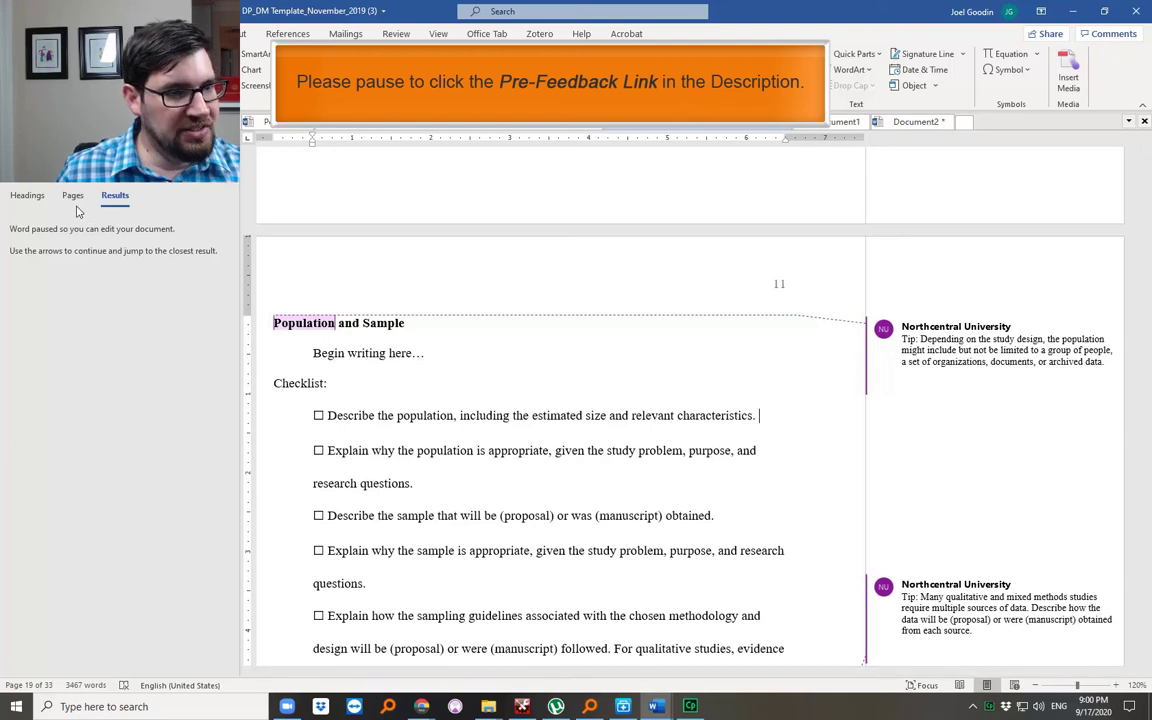
- Tick and then untick the first Population and Sample checklist item
left_click(390, 352)
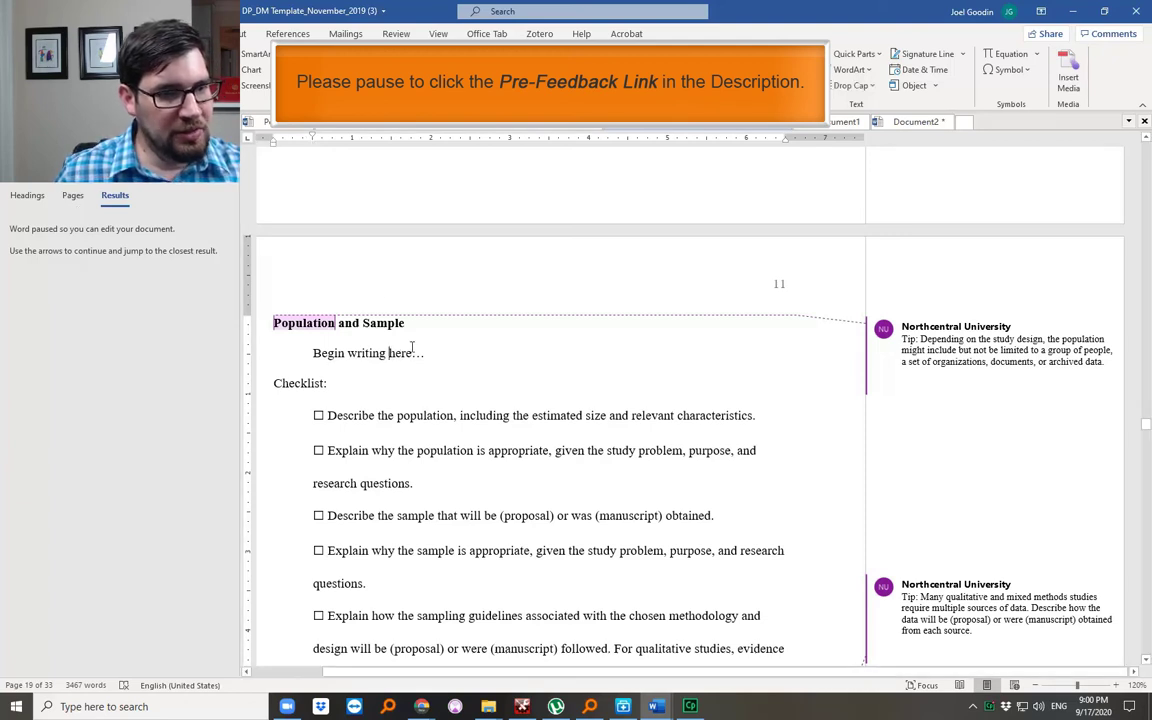
left_click(318, 414)
left_click_drag(318, 414, 512, 416)
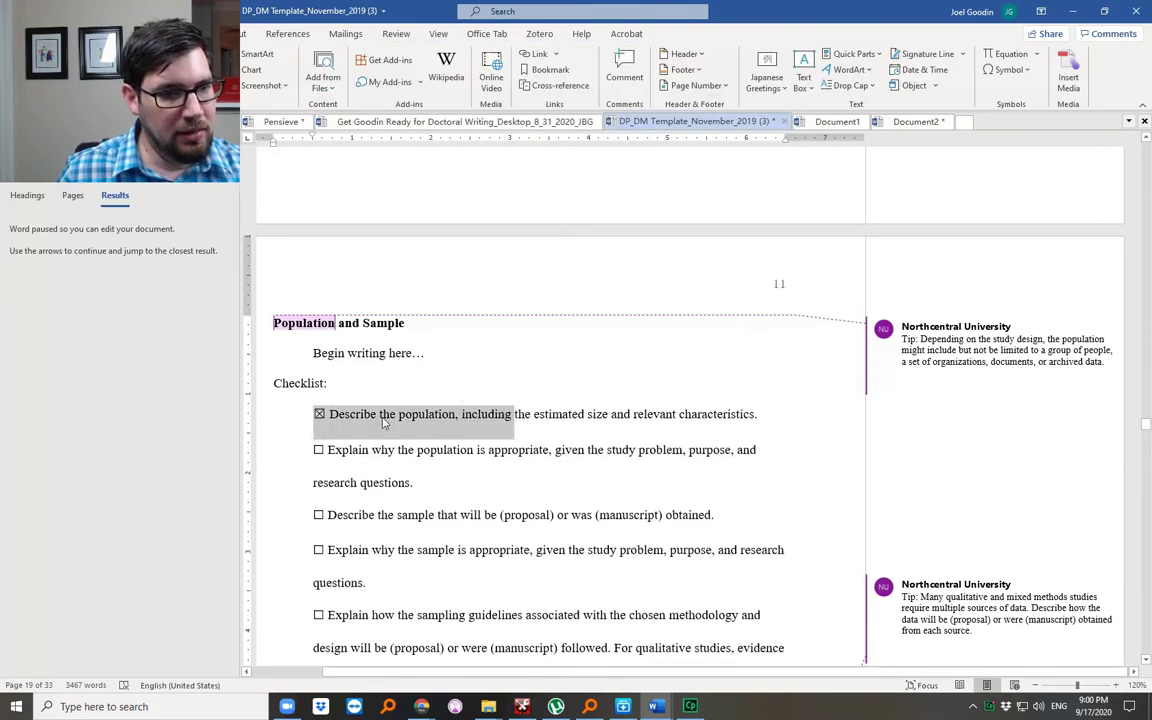
left_click(318, 414)
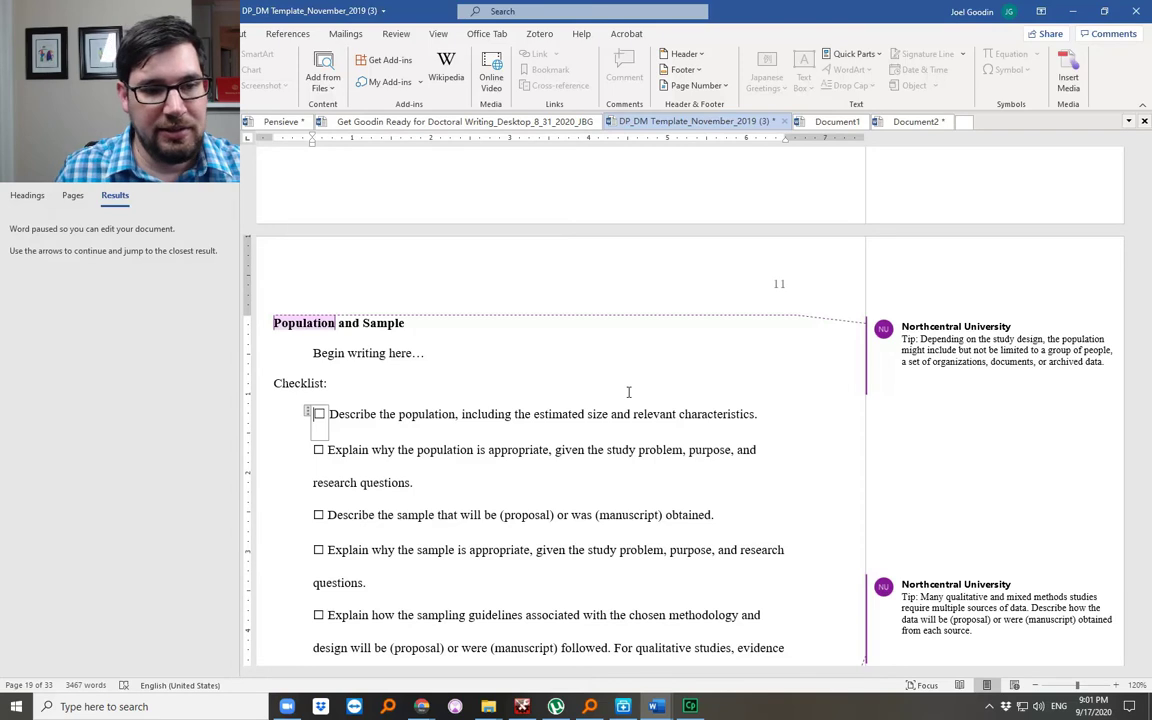
- Paste the WW2 veterans paragraph on a new line below the first checklist item
left_click(762, 410)
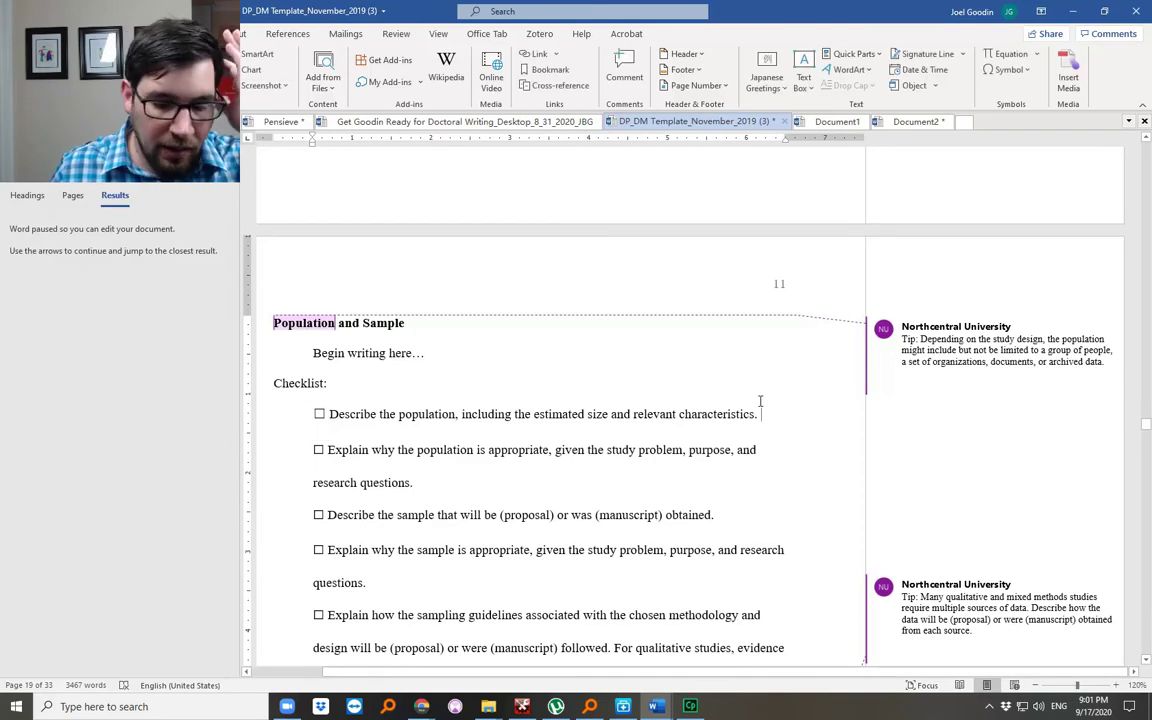
key("Return")
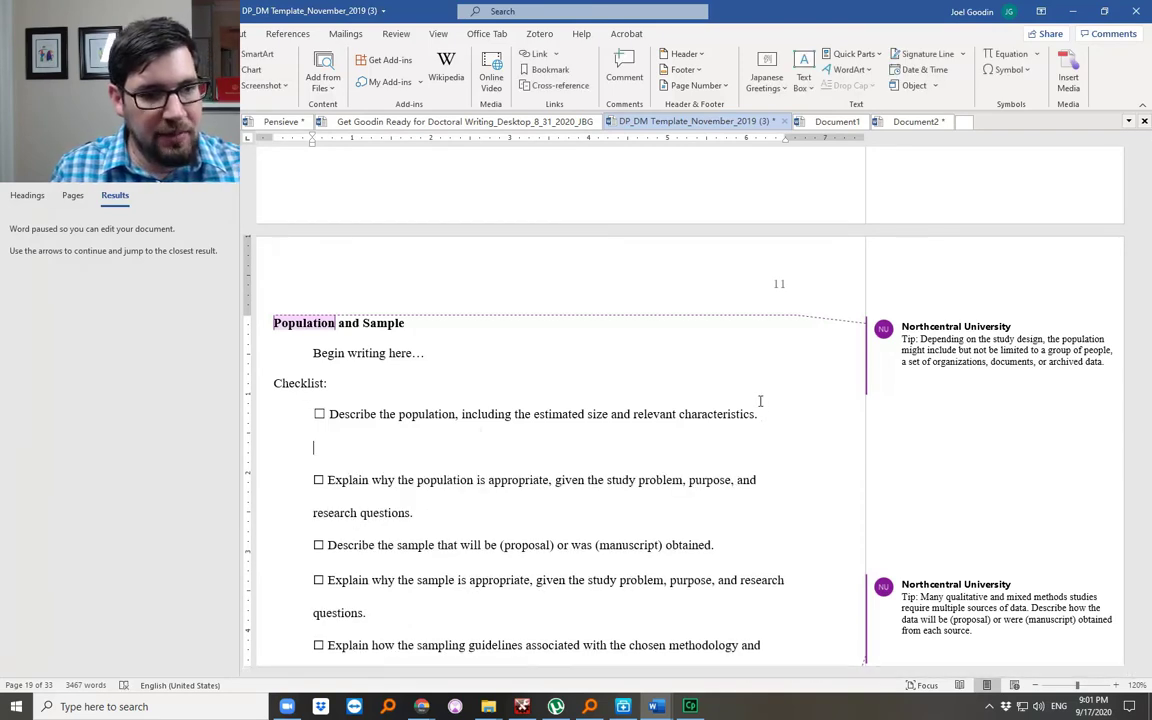
type(">>The population will be WW2 veterans who reside in the United States. There are currently 2.8 million living WW2 veterans in the United States (citation). Over 90% of the population is aged 65 or older (citation). Only 3% are active in the workforce (citation). Of that 3%, only 0.5% remains active in military workplaces. WW2 veterans generally require over twice the amount of doctor’s visits as non-military citizens of the same age (citation), which means they require approximately 20 times the amount of doctor’s visits as the average citizen. They generally (95%) have their health care needs met at a Veteran’s Administration (citation).")
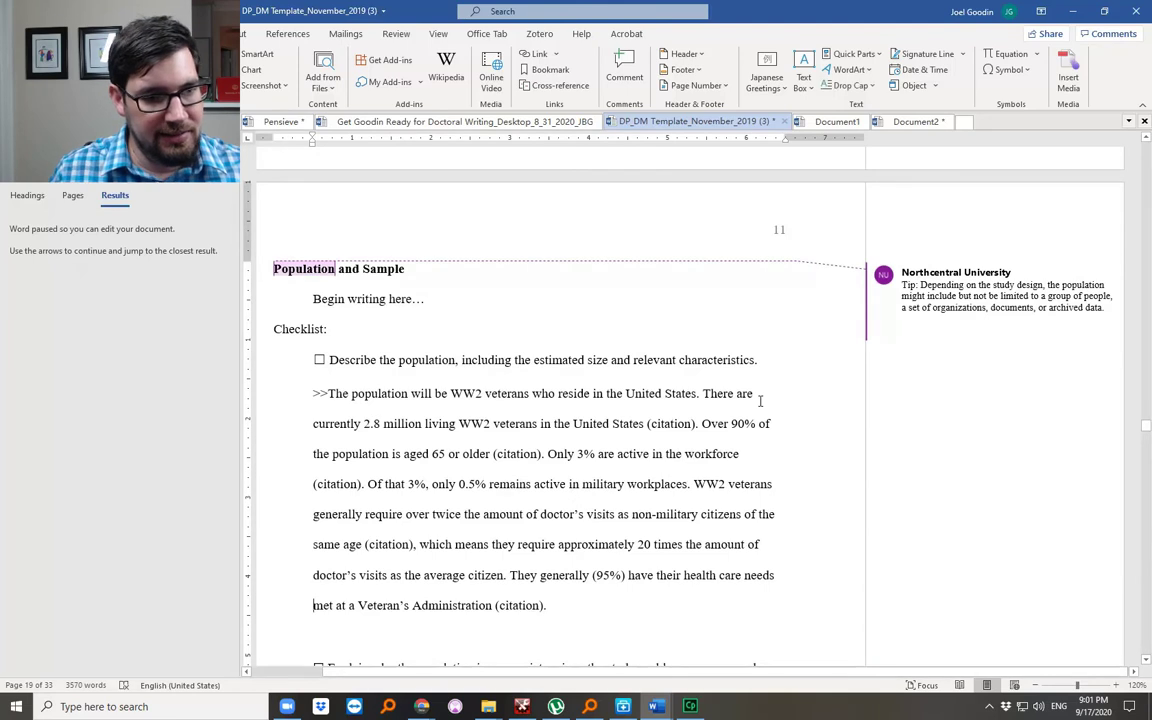
- Select the pasted paragraph's phrases: 'The population will be', 'WW2 veterans', through 'United States'
key("ctrl+Up")
key("shift+Right")
key("shift+Right")
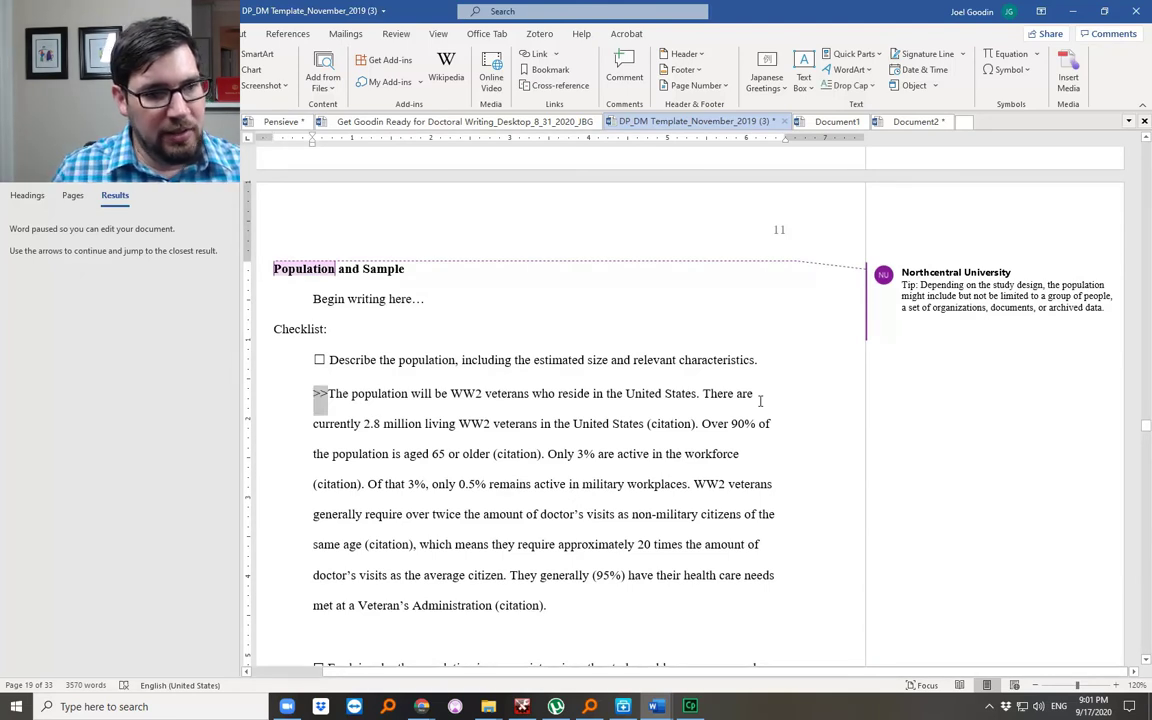
key("ctrl+shift+Right")
key("ctrl+shift+Right")
key("ctrl+shift+Right")
key("ctrl+shift+Right")
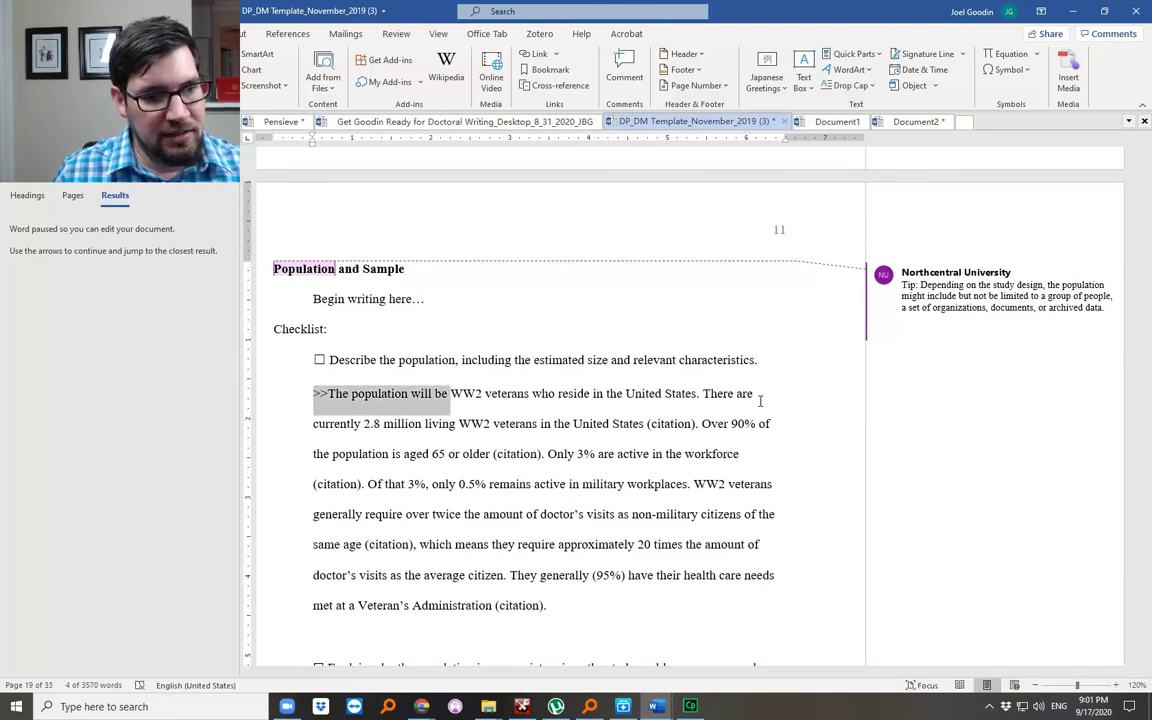
key("Right")
key("ctrl+Left")
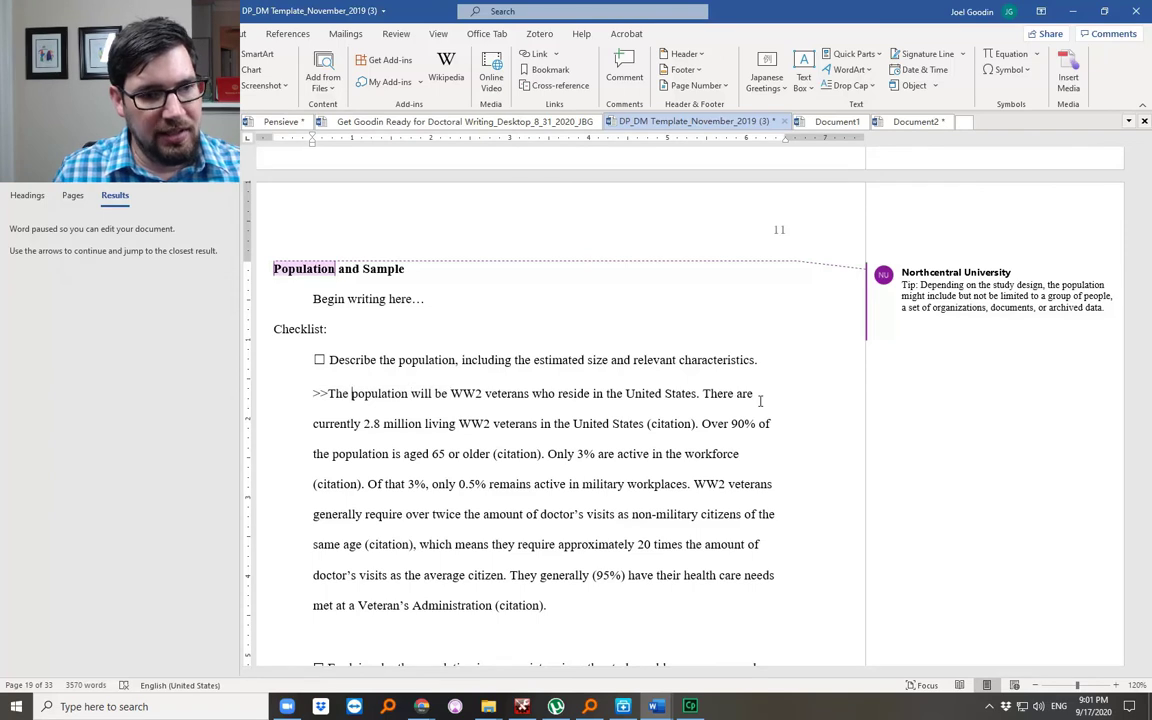
key("ctrl+shift+Right")
key("ctrl+shift+Right")
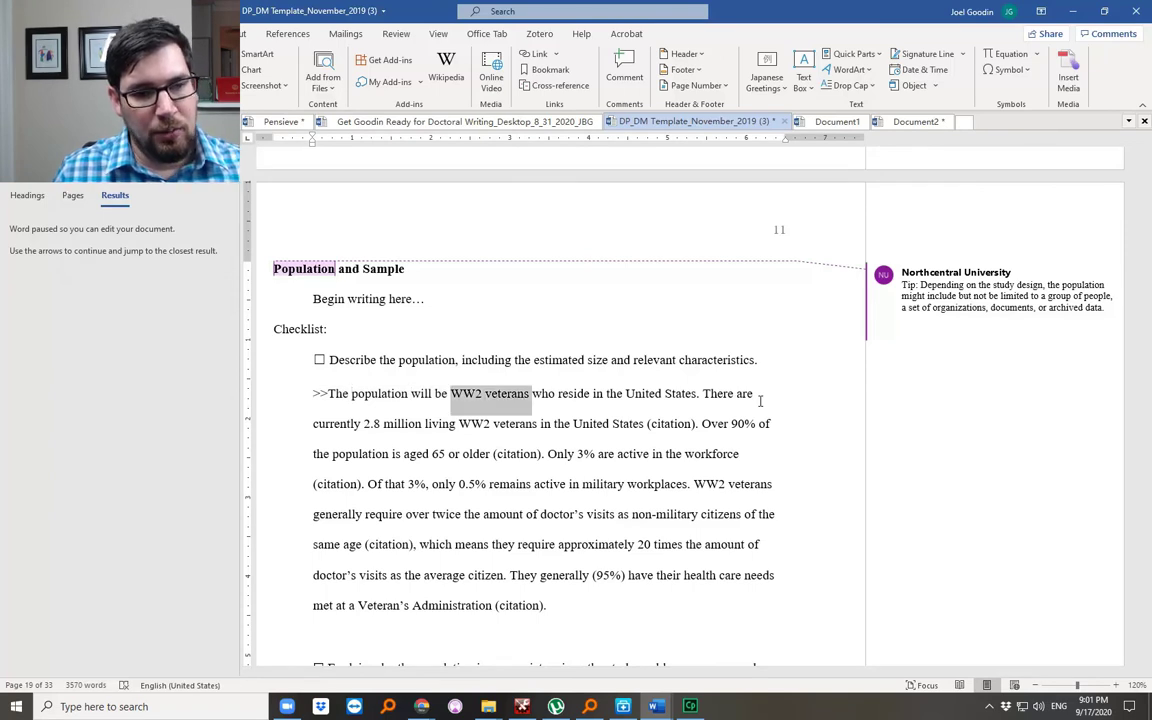
key("ctrl+shift+Right")
key("ctrl+shift+Right")
key("ctrl+shift+Right")
key("ctrl+shift+Right")
key("ctrl+shift+Right")
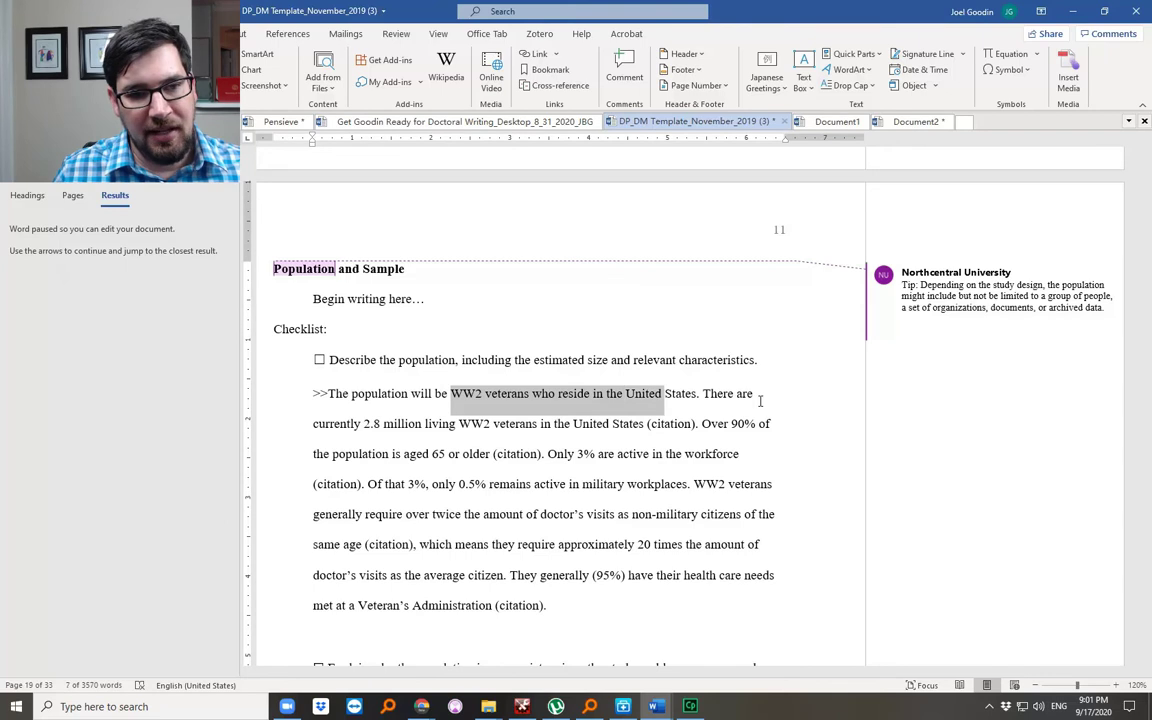
key("ctrl+shift+Right")
key("ctrl+shift+Right")
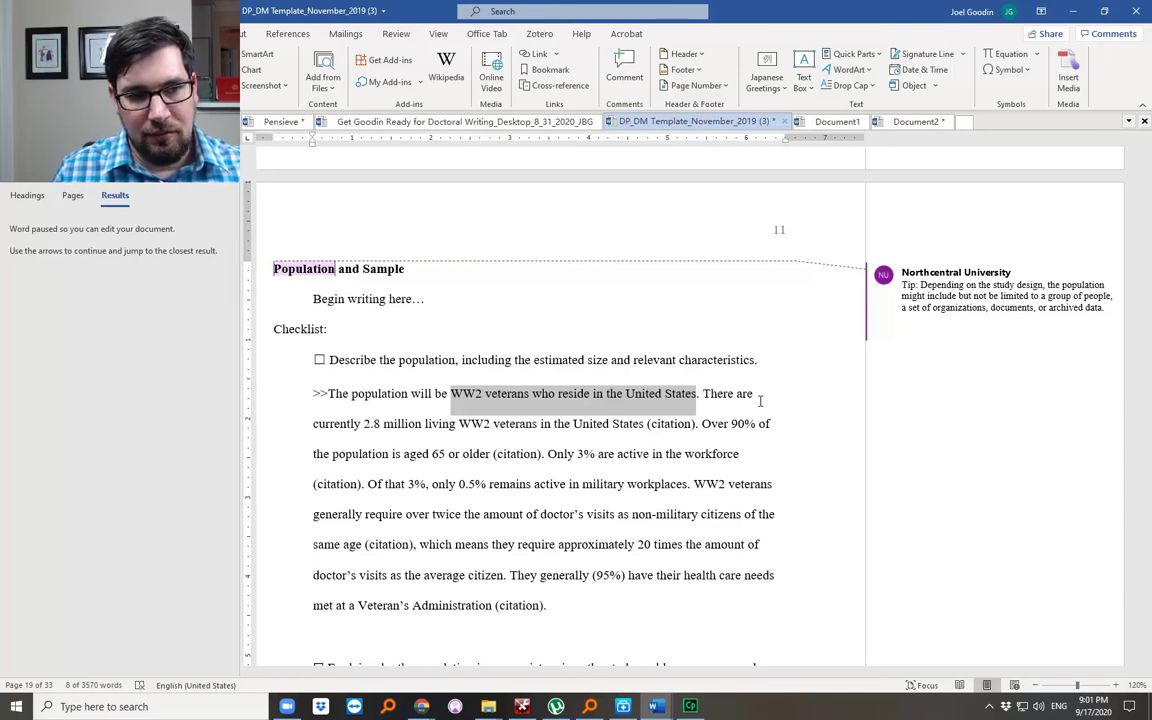
key("Right")
key("Right")
key("ctrl+shift+Right")
key("ctrl+shift+Right")
key("ctrl+shift+Right")
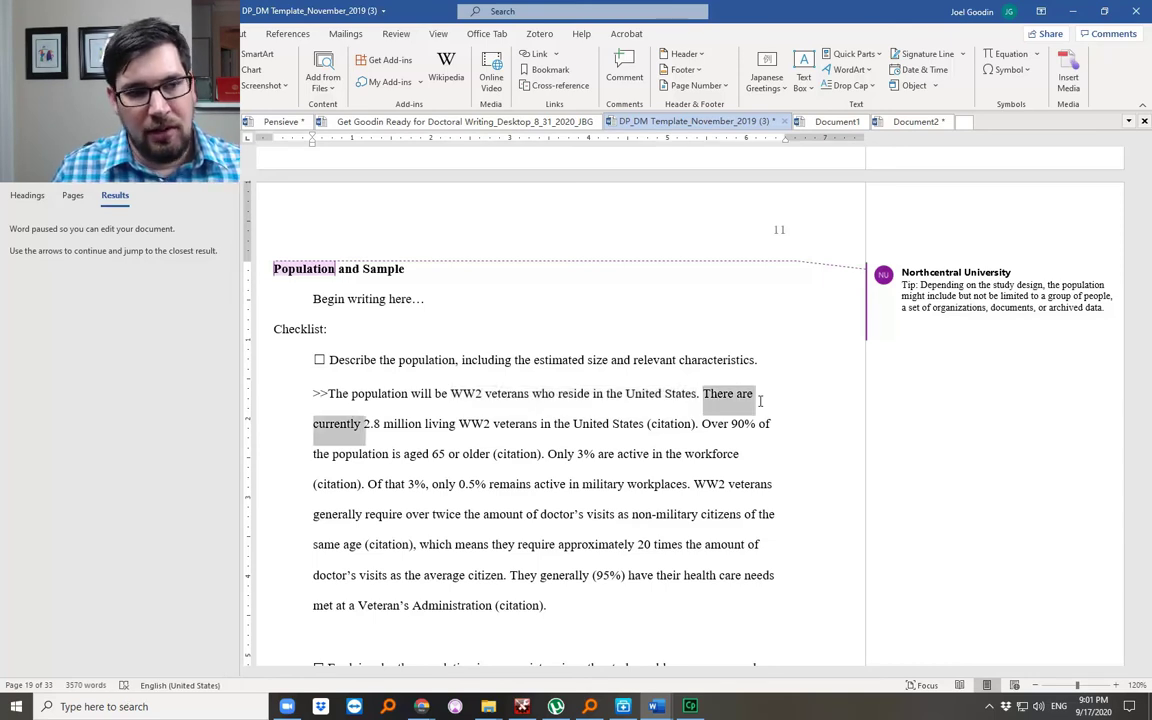
key("shift+Right")
key("shift+Right")
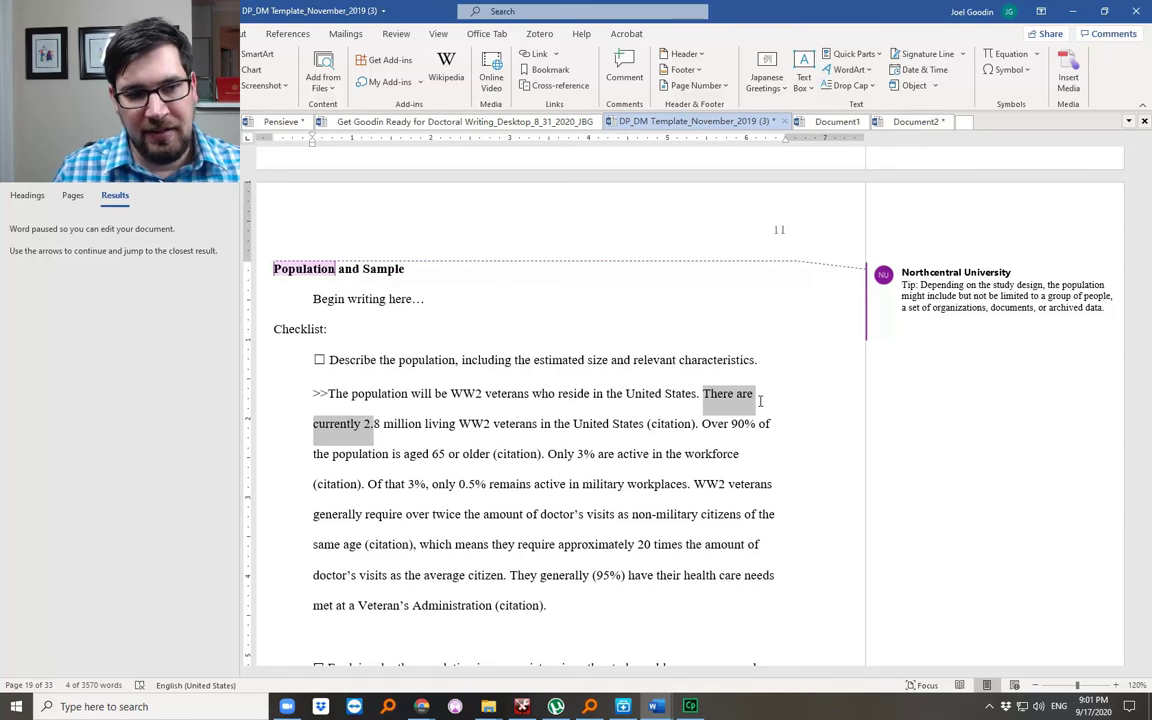
key("ctrl+shift+Right")
key("ctrl+shift+Right")
key("ctrl+shift+Right")
key("ctrl+shift+Right")
key("ctrl+shift+Right")
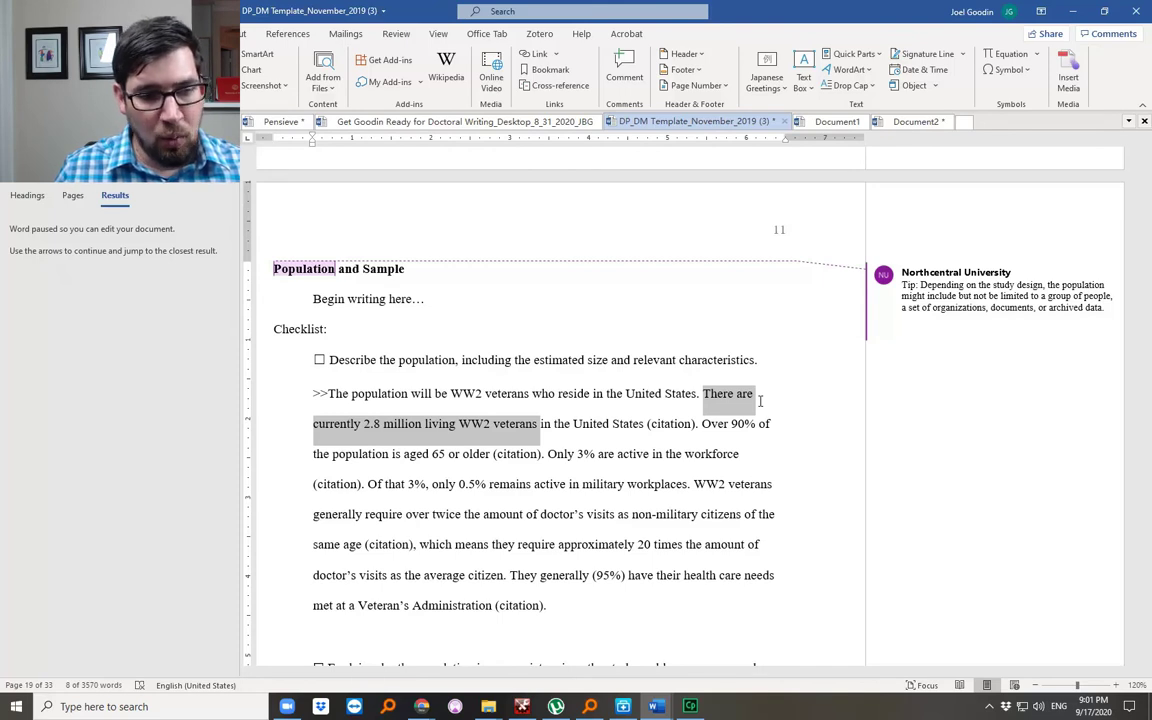
key("ctrl+shift+Right")
key("ctrl+shift+Right")
key("ctrl+shift+Right")
key("ctrl+shift+Right")
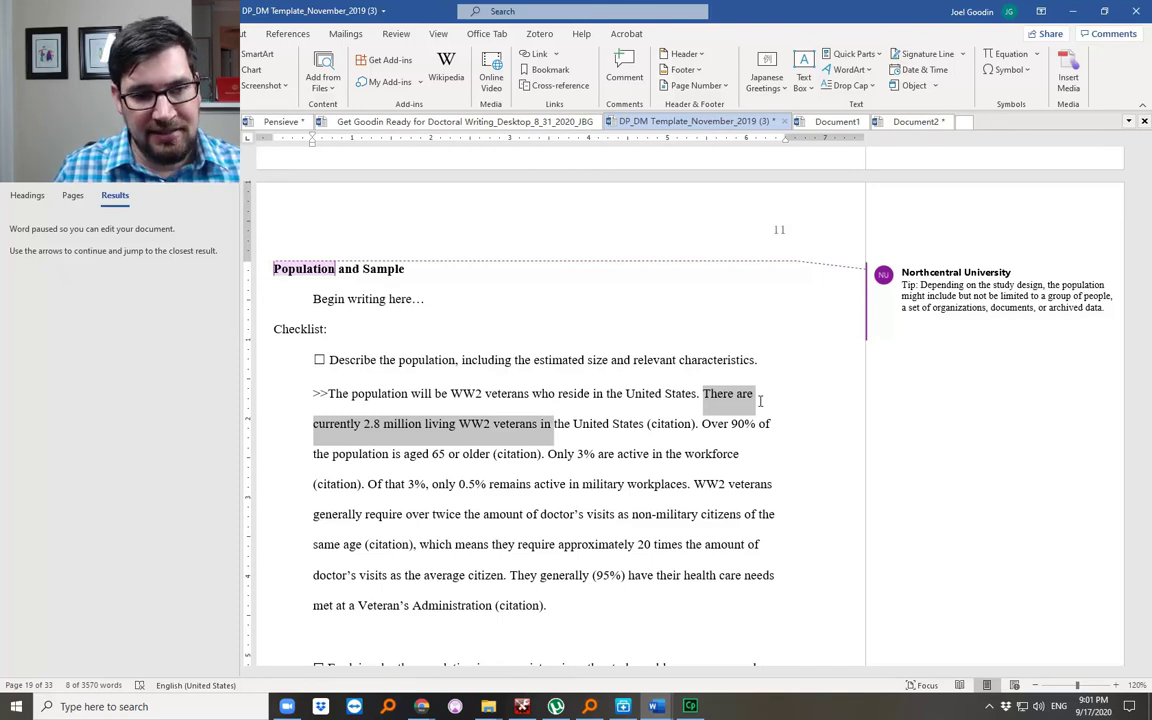
key("Right")
key("ctrl+shift+Right")
key("ctrl+shift+Right")
key("ctrl+shift+Right")
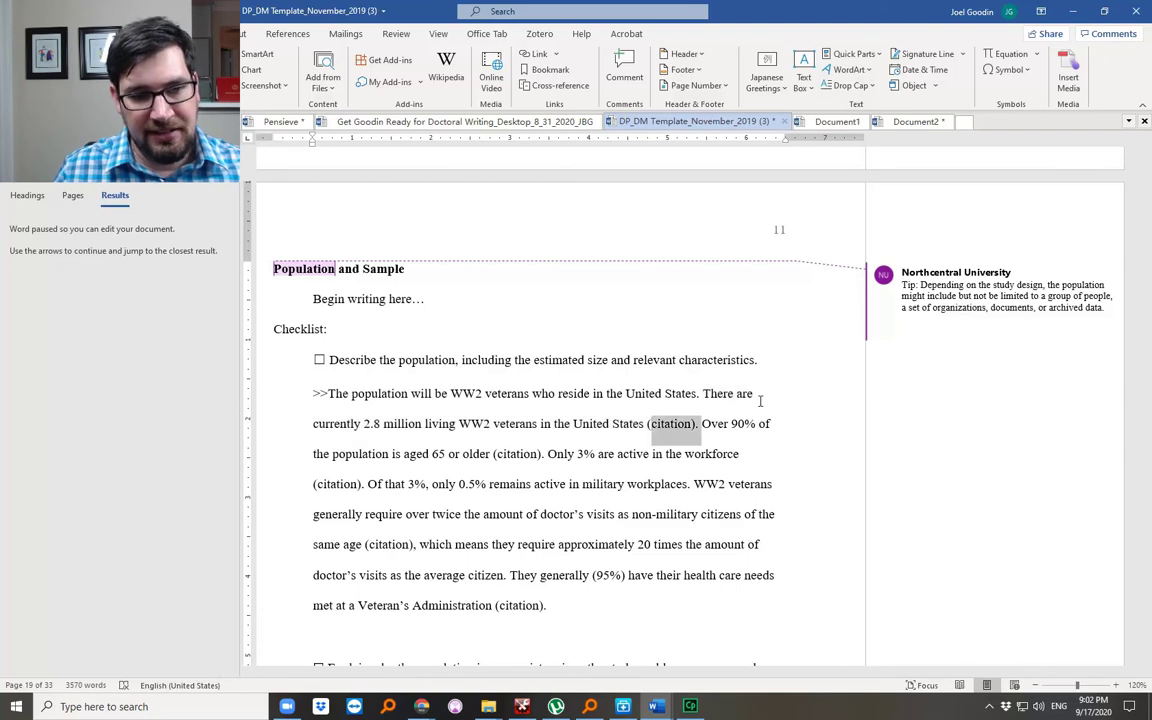
key("Right")
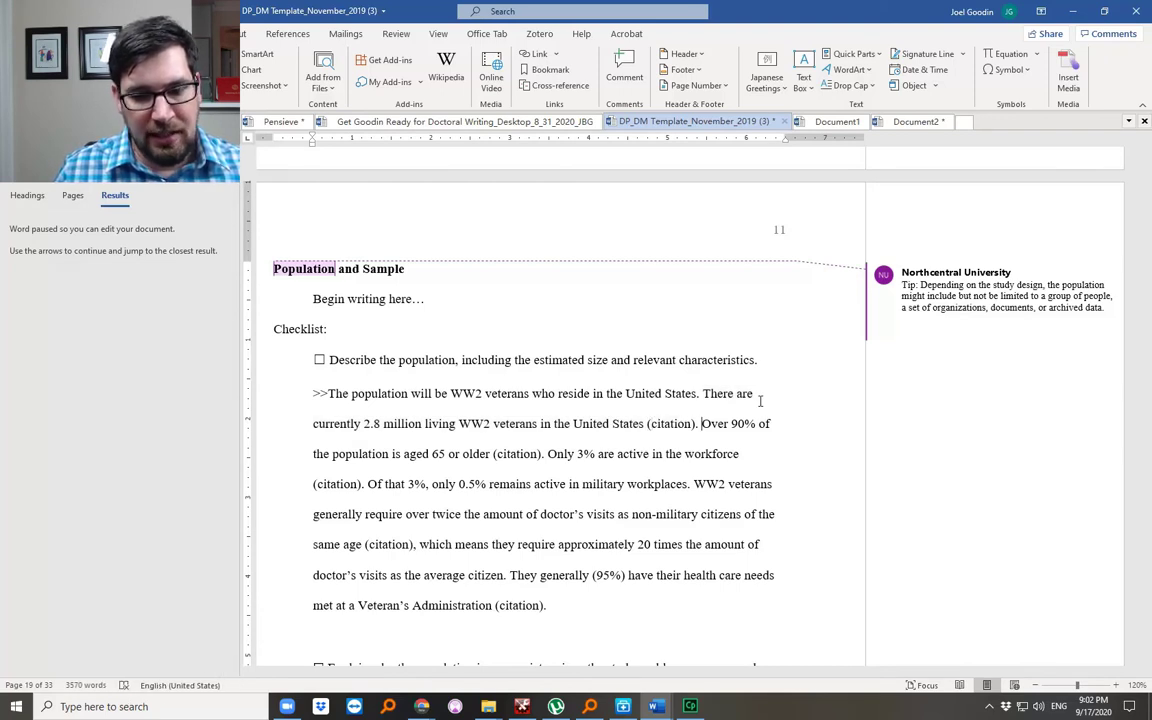
key("ctrl+shift+Right")
key("ctrl+shift+Right")
key("ctrl+shift+Right")
key("ctrl+shift+Right")
key("ctrl+shift+Right")
key("ctrl+shift+Right")
key("ctrl+shift+Right")
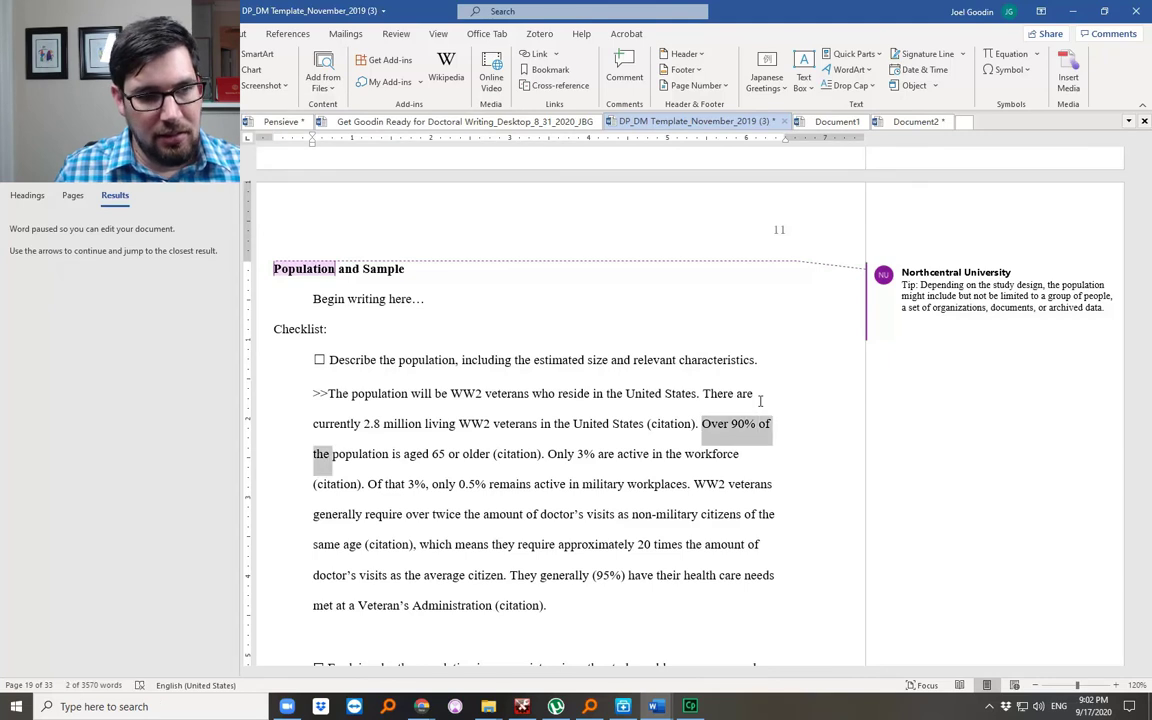
key("ctrl+shift+Right")
key("ctrl+shift+Right")
key("ctrl+shift+Right")
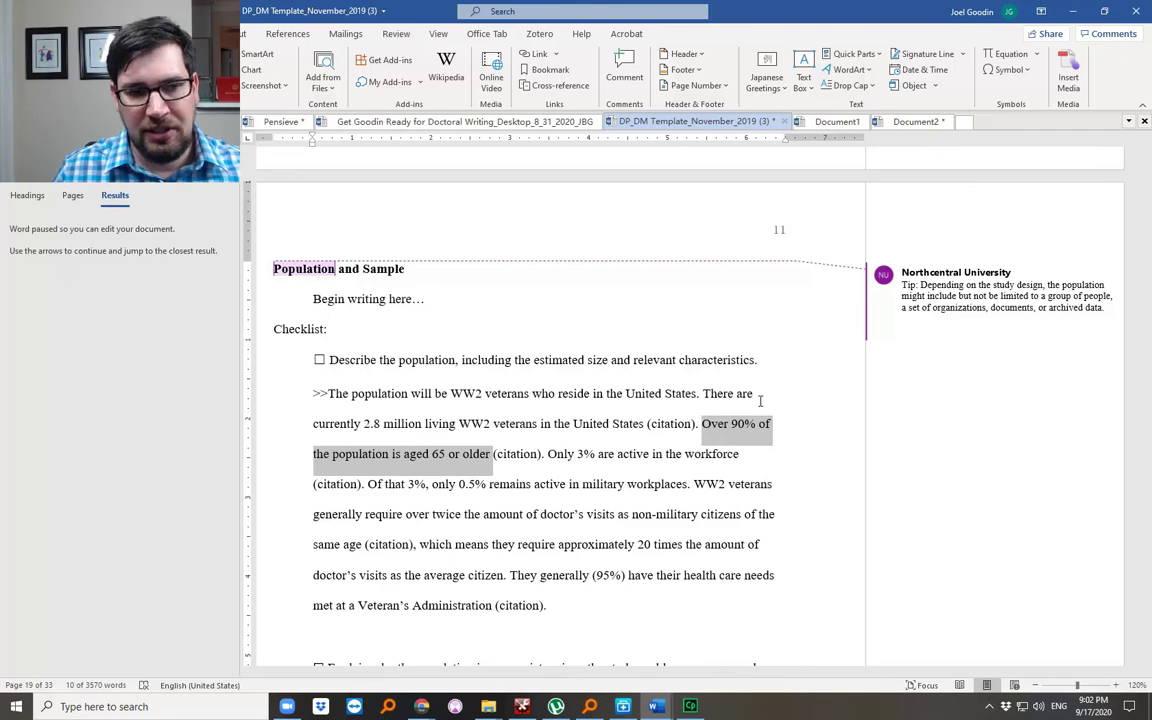
key("Right")
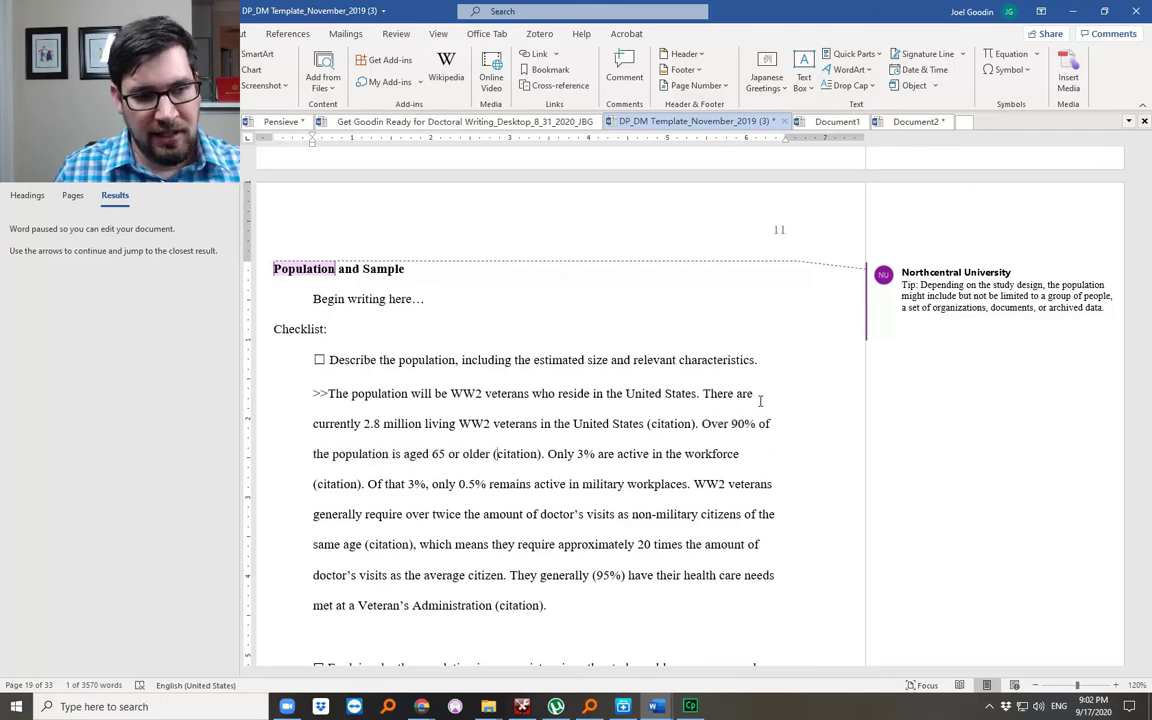
key("Right")
key("Right")
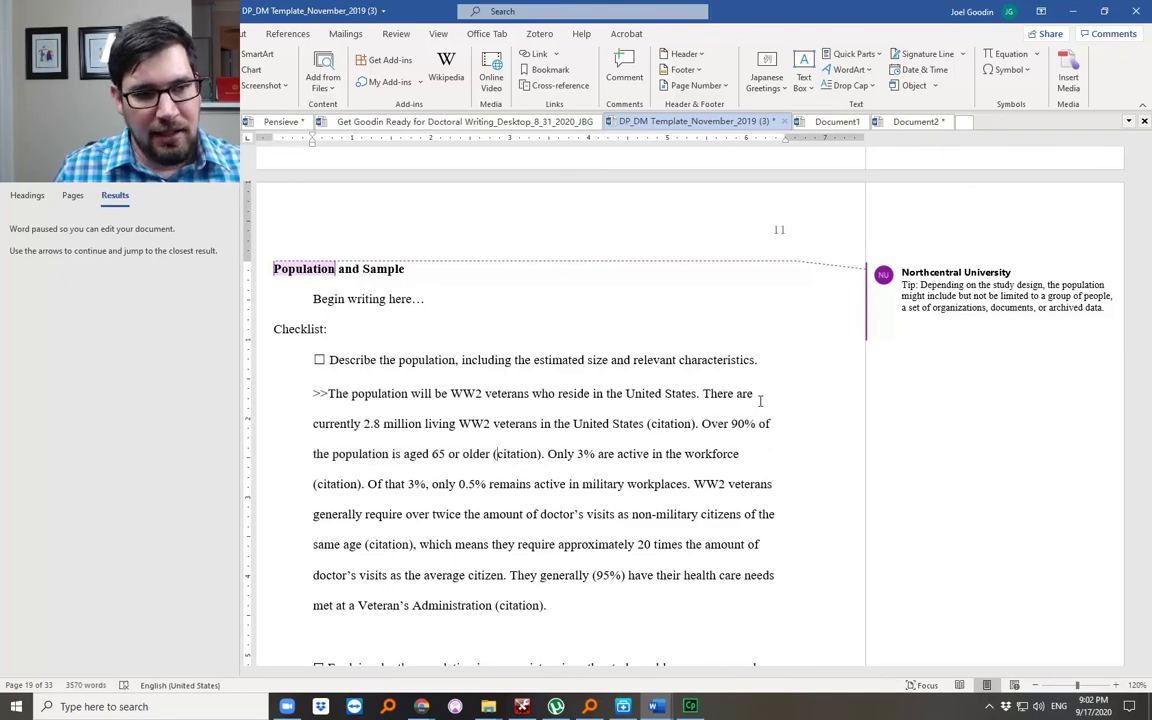
key("ctrl+shift+Left")
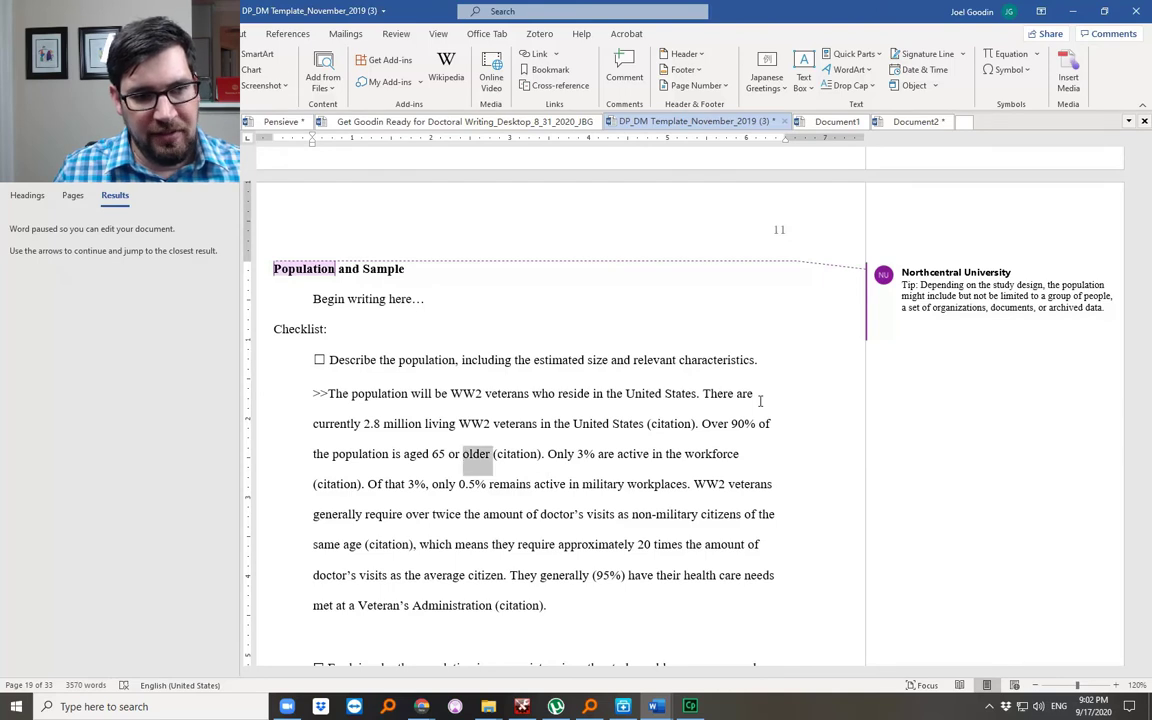
key("ctrl+shift+Left")
key("ctrl+shift+Left")
key("Right")
key("ctrl+Right")
key("ctrl+shift+Right")
key("ctrl+shift+Right")
key("ctrl+shift+Right")
key("ctrl+shift+Right")
key("ctrl+shift+Right")
key("ctrl+shift+Right")
key("ctrl+shift+Right")
key("ctrl+shift+Right")
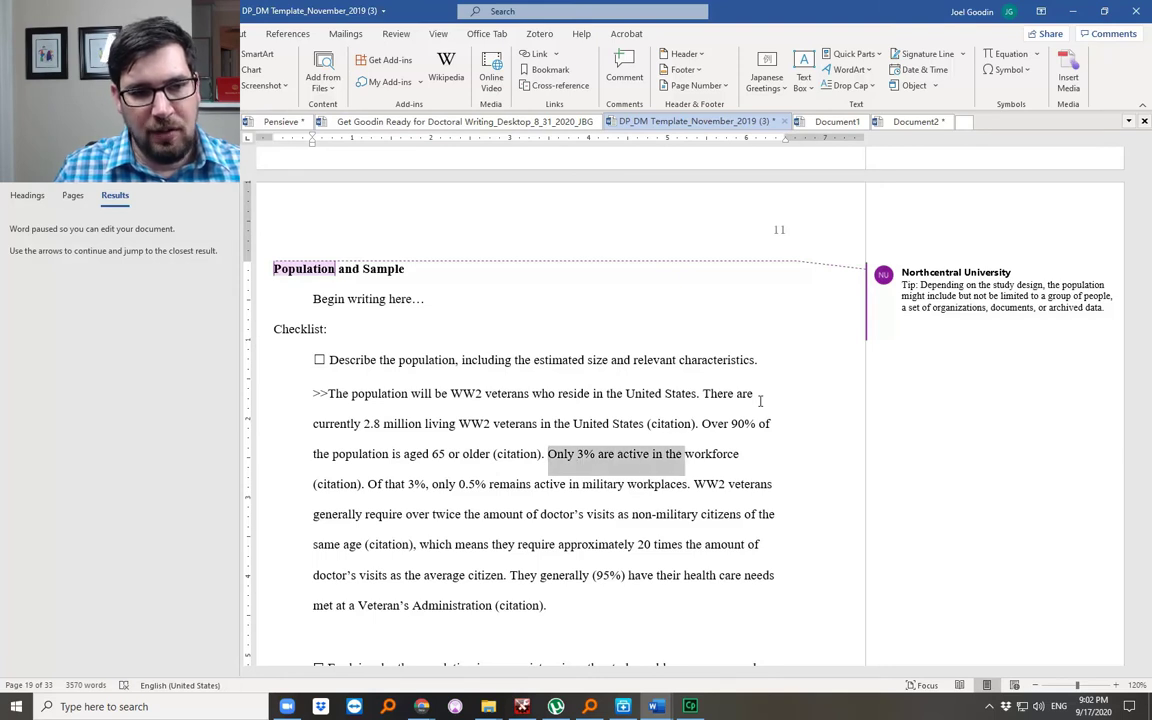
key("shift+Right")
key("shift+Right")
key("shift+Right")
key("shift+Right")
key("shift+Right")
key("shift+Right")
key("shift+Right")
key("shift+Right")
key("shift+Right")
key("shift+Right")
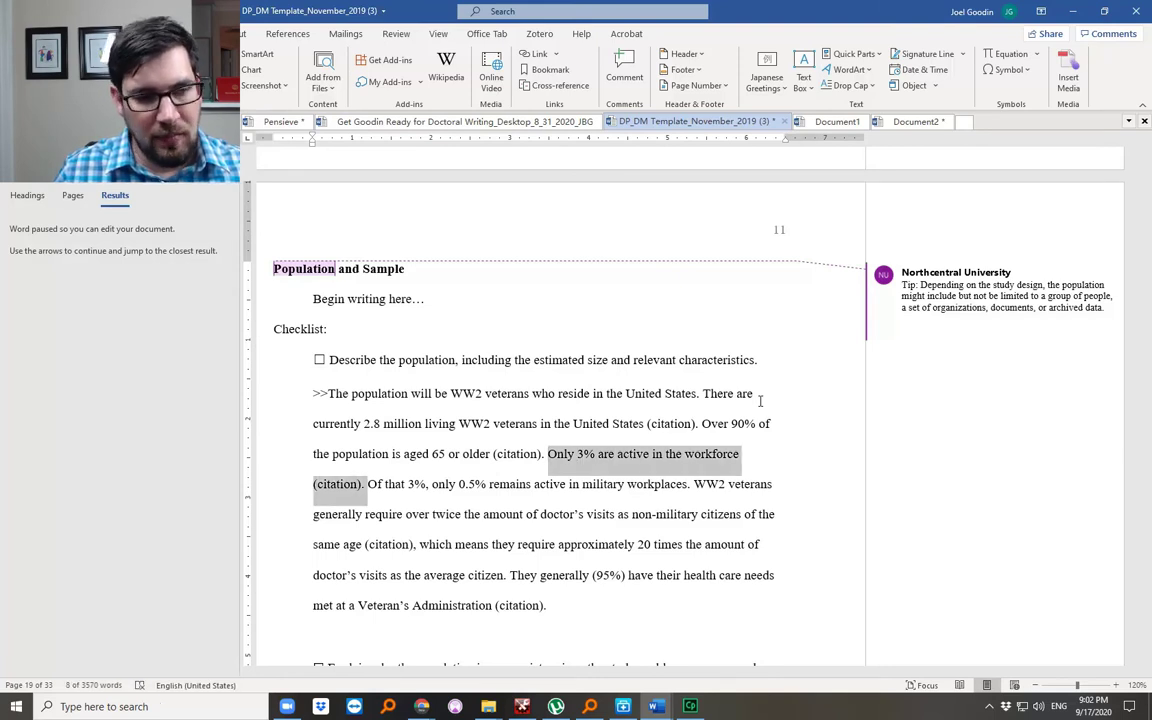
key("Right")
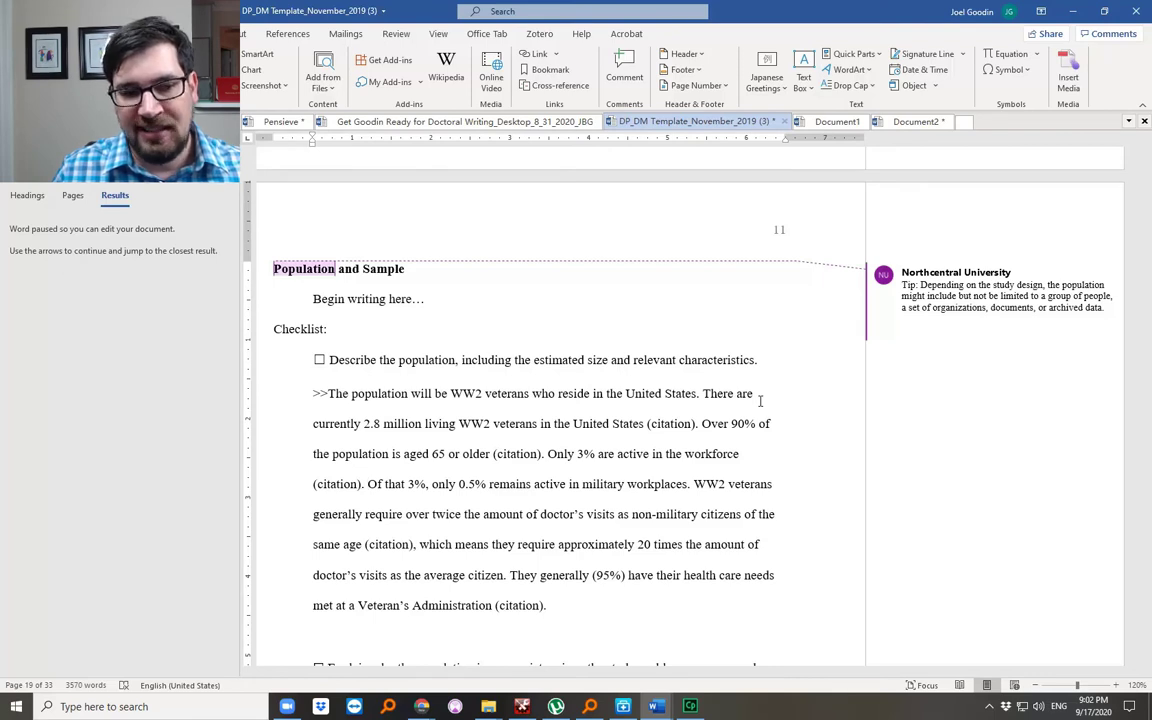
key("ctrl+shift+Right")
key("ctrl+shift+Right")
key("ctrl+shift+Right")
key("ctrl+shift+Right")
key("ctrl+shift+Right")
key("ctrl+shift+Right")
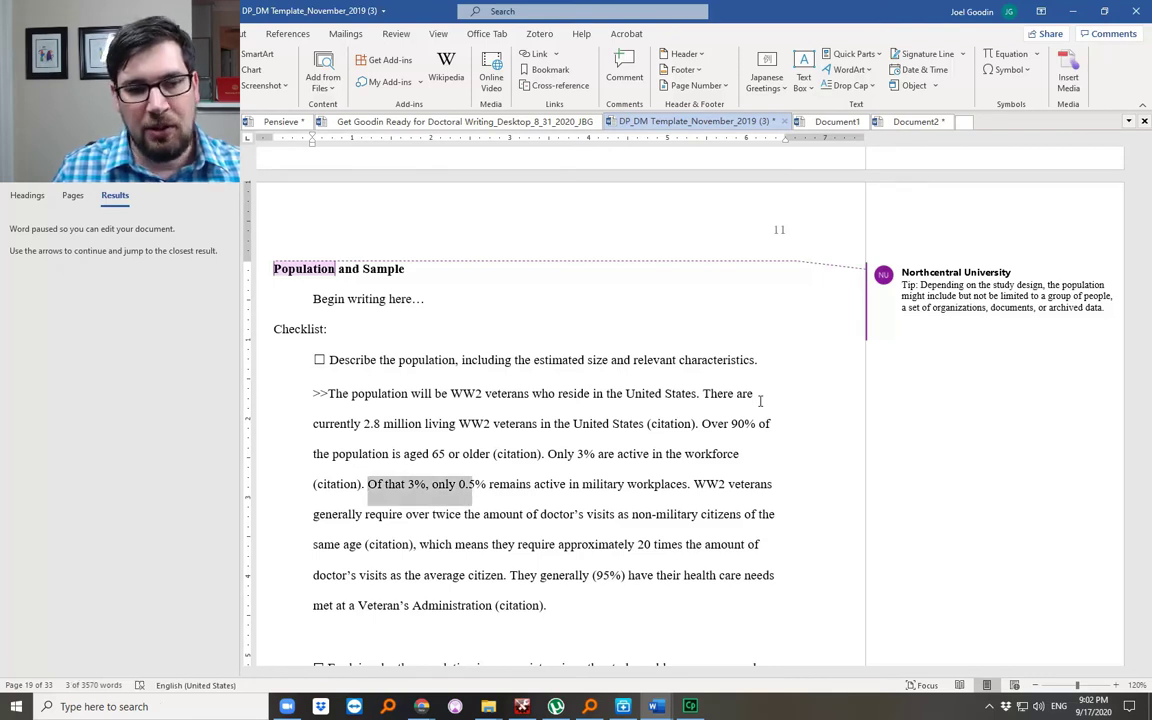
key("ctrl+shift+Right")
key("ctrl+shift+Right")
key("ctrl+shift+Right")
key("ctrl+shift+Right")
key("ctrl+shift+Right")
key("ctrl+shift+Right")
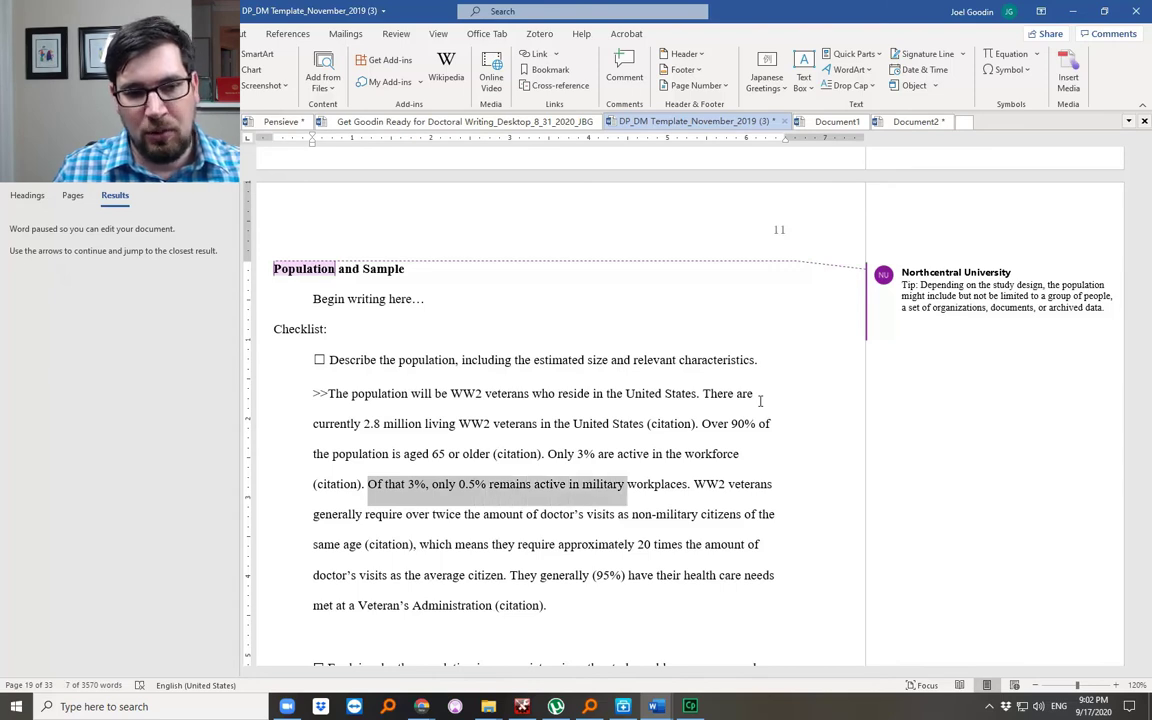
key("ctrl+shift+Right")
key("ctrl+shift+Right")
key("ctrl+shift+Right")
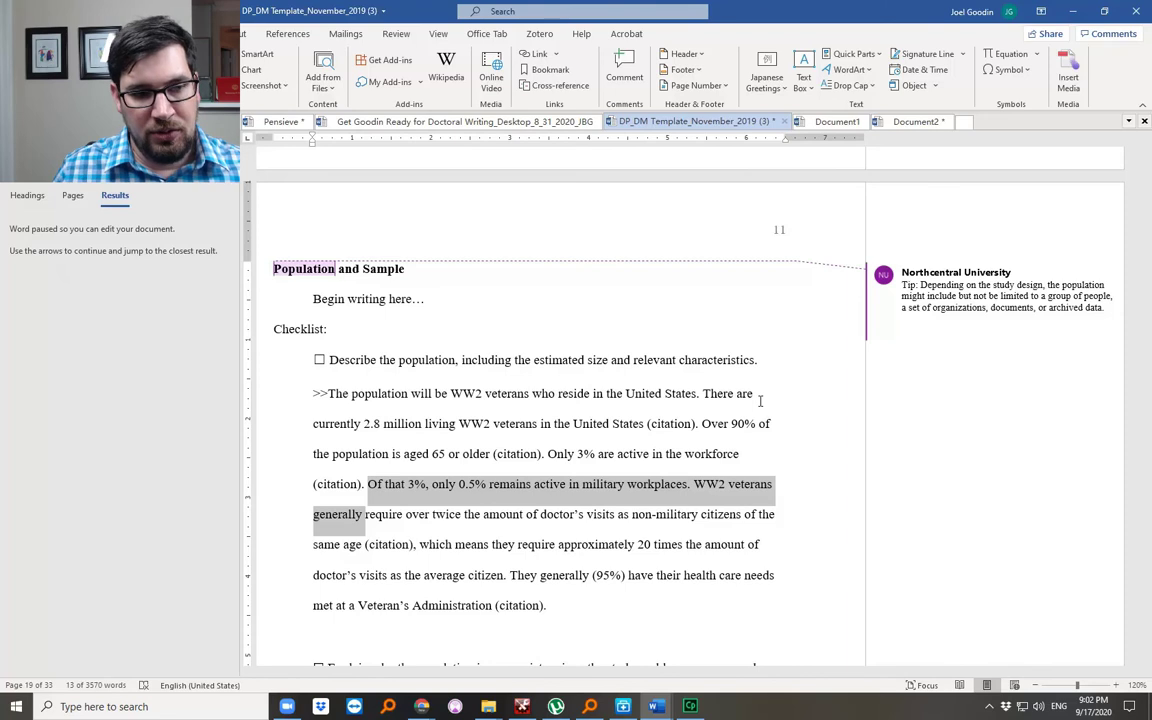
key("ctrl+shift+Right")
key("ctrl+shift+Right")
key("ctrl+shift+Right")
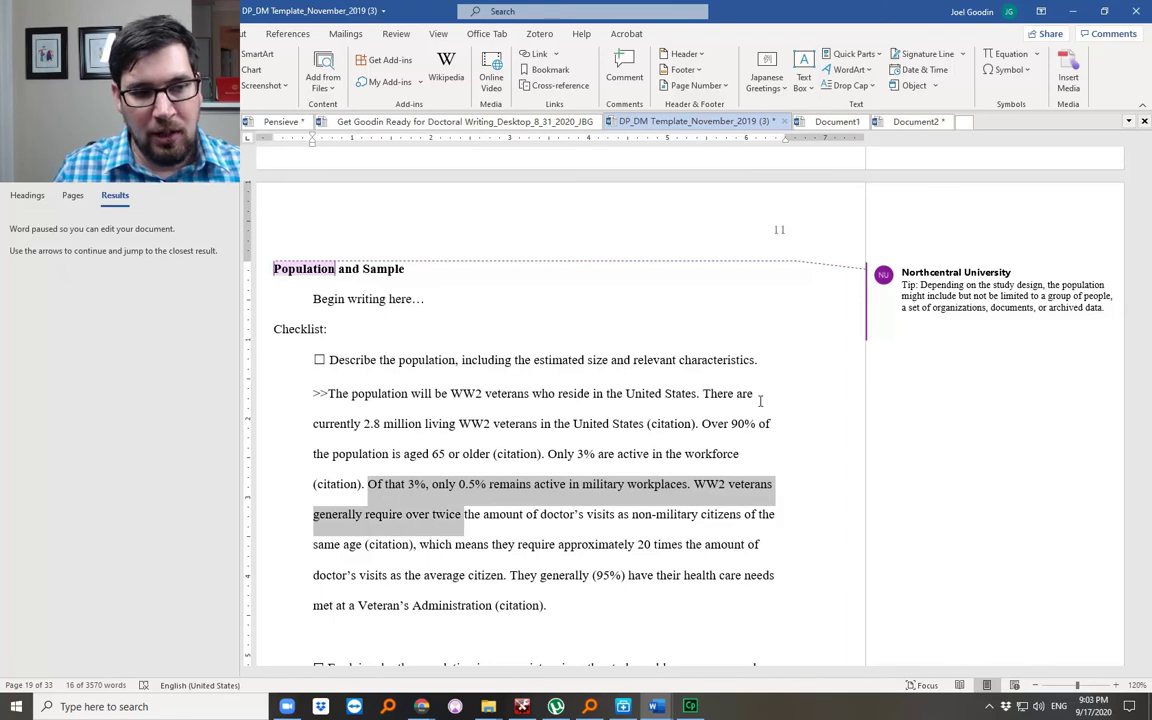
key("ctrl+shift+Right")
key("ctrl+shift+Right")
key("ctrl+shift+Right")
key("ctrl+shift+Right")
key("ctrl+shift+Right")
key("ctrl+shift+Right")
key("ctrl+shift+Right")
key("ctrl+shift+Right")
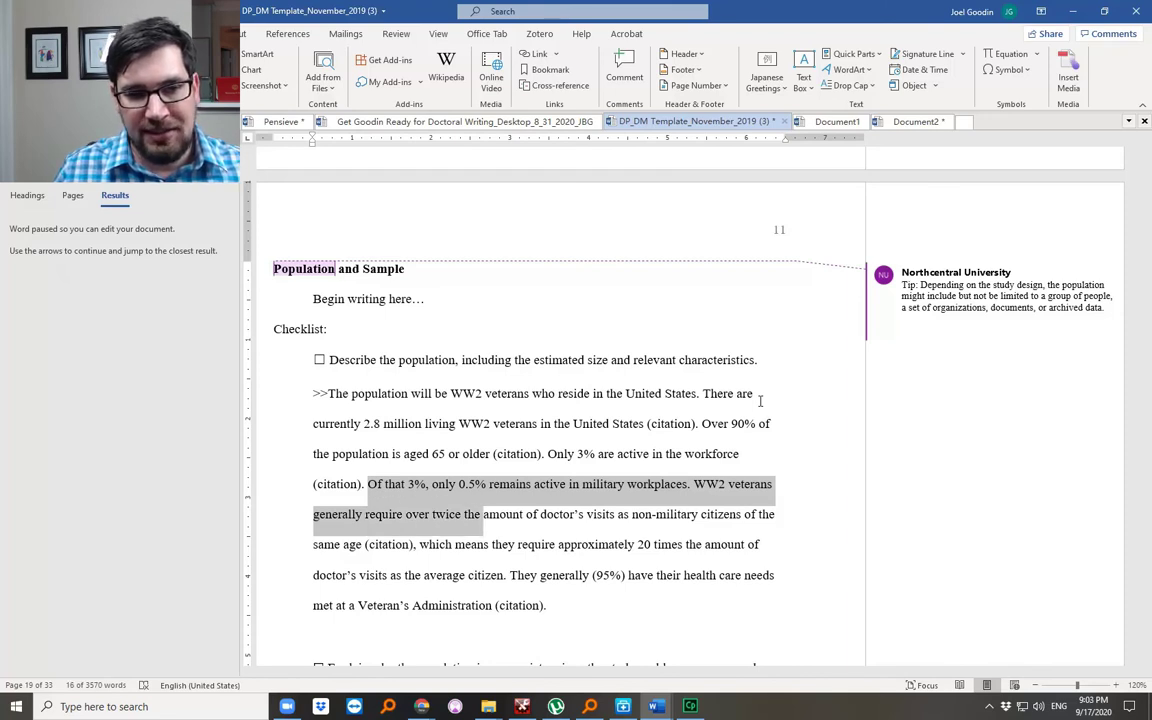
key("ctrl+shift+Right")
key("ctrl+shift+Right")
key("ctrl+shift+Right")
key("ctrl+shift+Right")
key("ctrl+shift+Right")
key("ctrl+shift+Right")
key("ctrl+shift+Right")
key("ctrl+shift+Right")
key("ctrl+shift+Right")
key("ctrl+shift+Right")
key("ctrl+shift+Right")
key("ctrl+shift+Right")
key("ctrl+shift+Right")
key("ctrl+shift+Right")
key("ctrl+shift+Right")
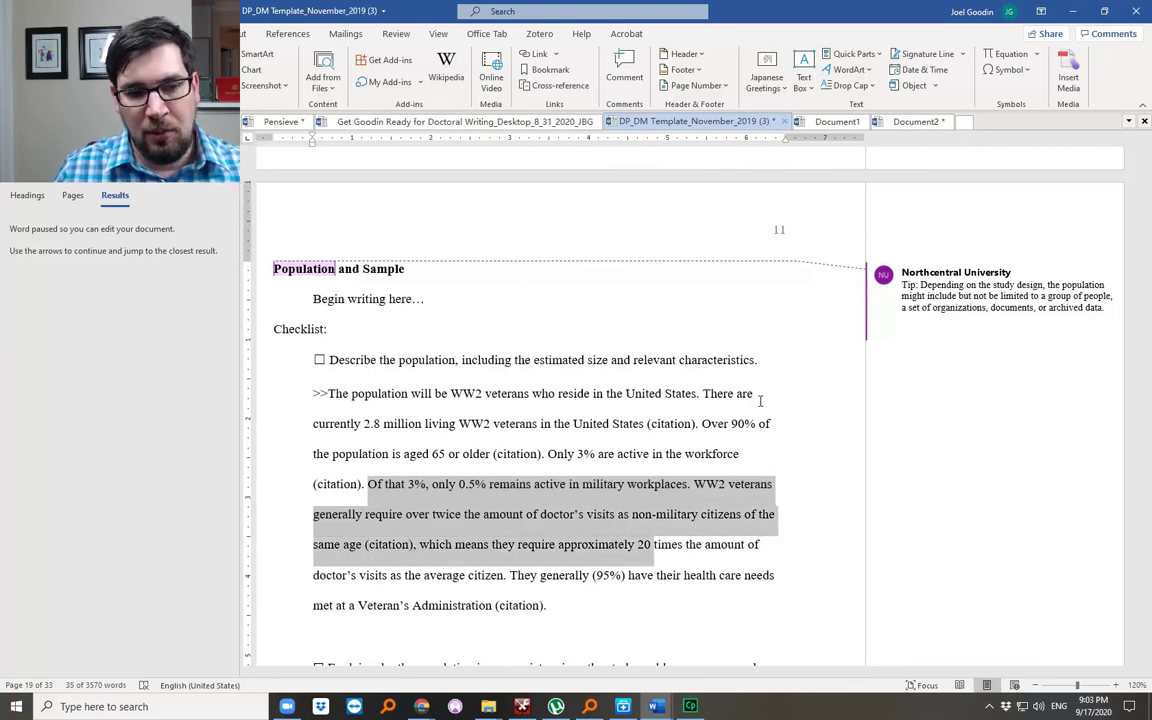
key("ctrl+shift+Right")
key("ctrl+shift+Right")
key("ctrl+shift+Right")
key("ctrl+shift+Right")
key("ctrl+shift+Right")
key("ctrl+shift+Right")
key("ctrl+shift+Right")
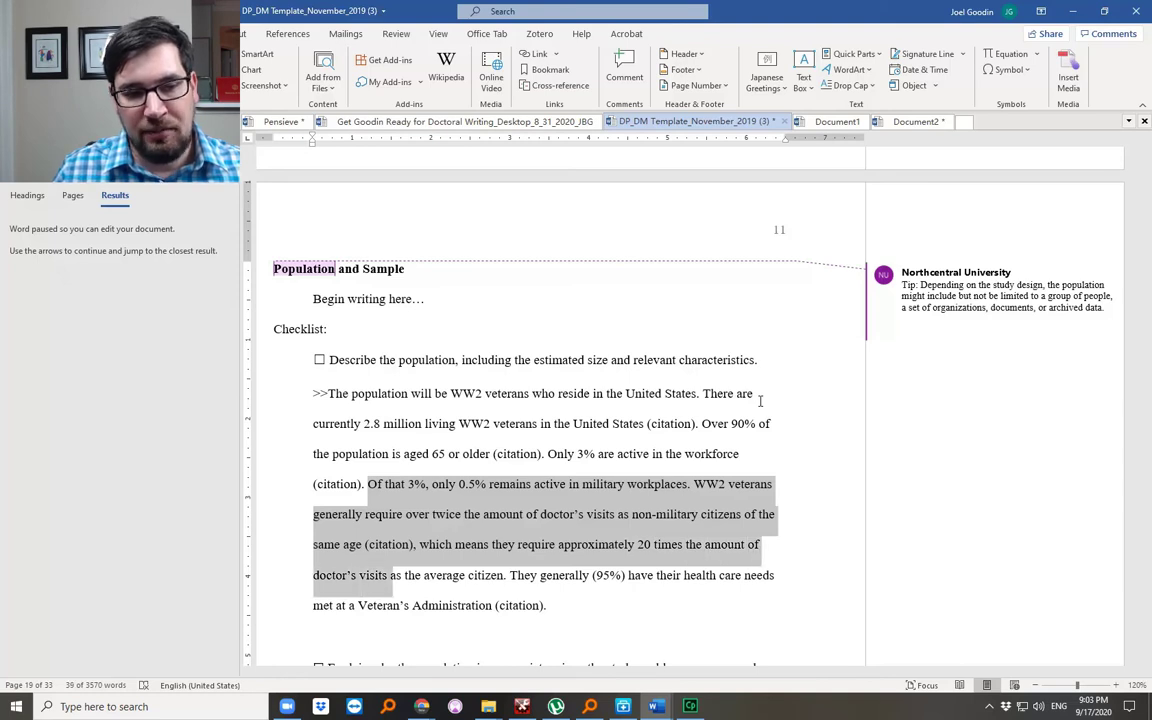
key("ctrl+shift+Right")
key("ctrl+shift+Right")
key("ctrl+shift+Right")
key("ctrl+shift+Right")
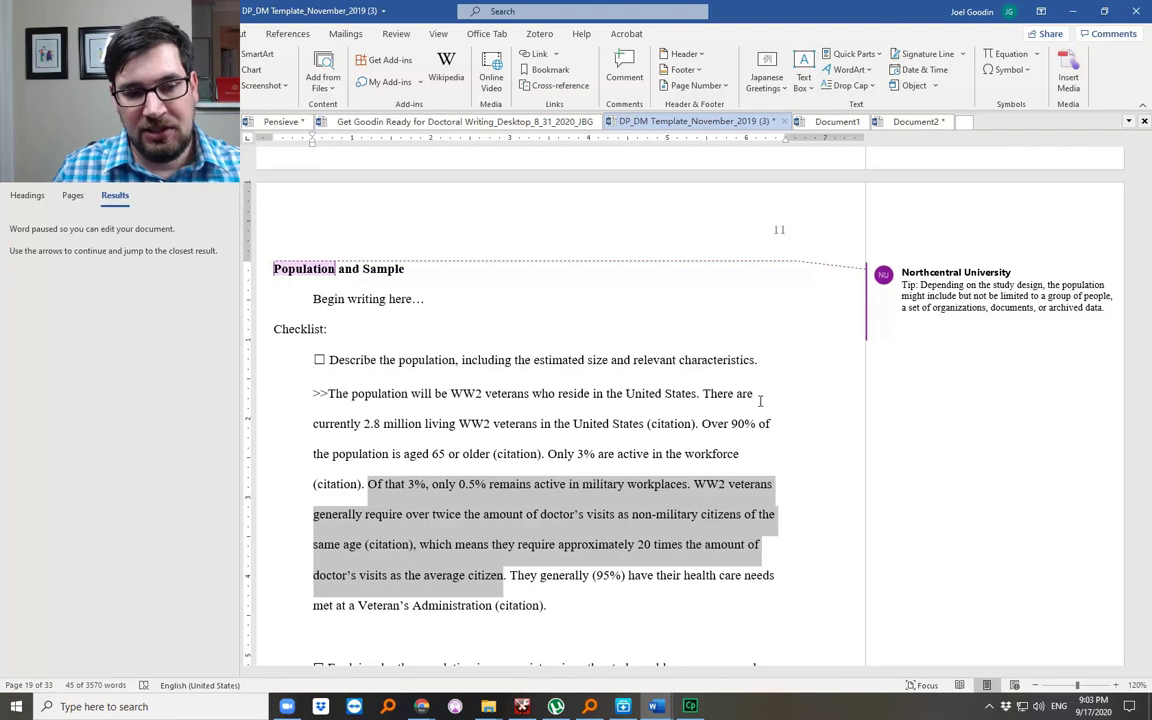
key("Right")
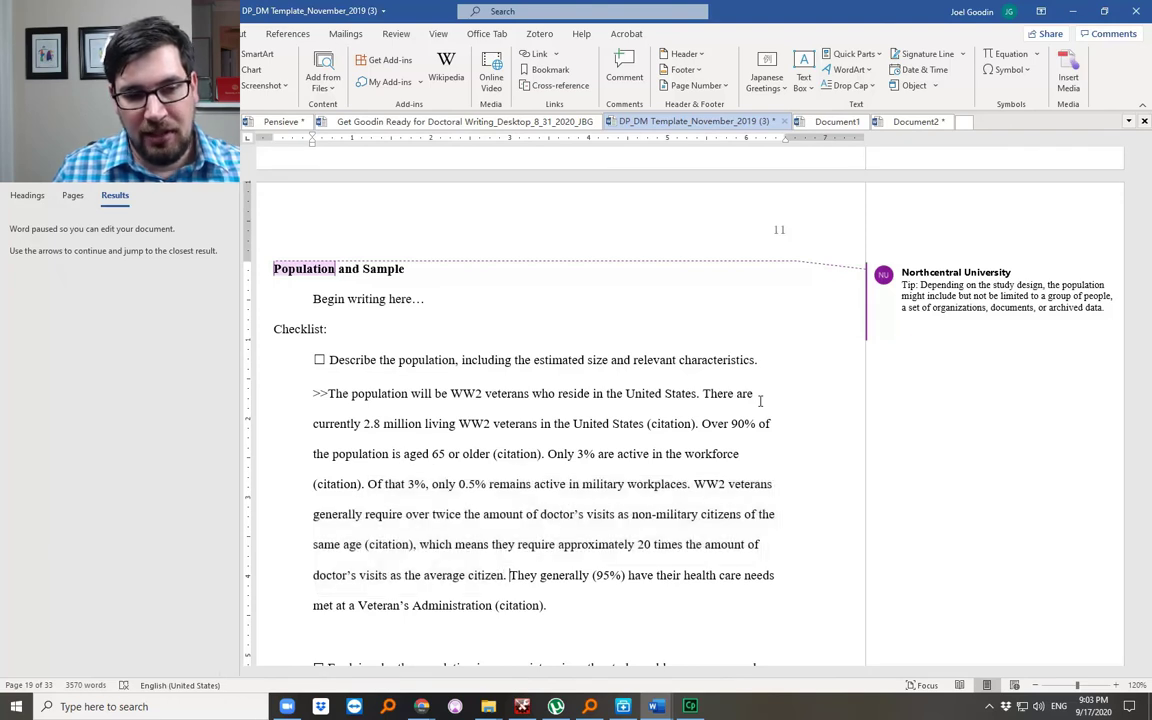
key("ctrl+shift+Right")
key("ctrl+shift+Right")
key("ctrl+shift+Right")
key("ctrl+shift+Right")
key("ctrl+shift+Right")
key("ctrl+shift+Right")
key("ctrl+shift+Right")
key("ctrl+shift+Right")
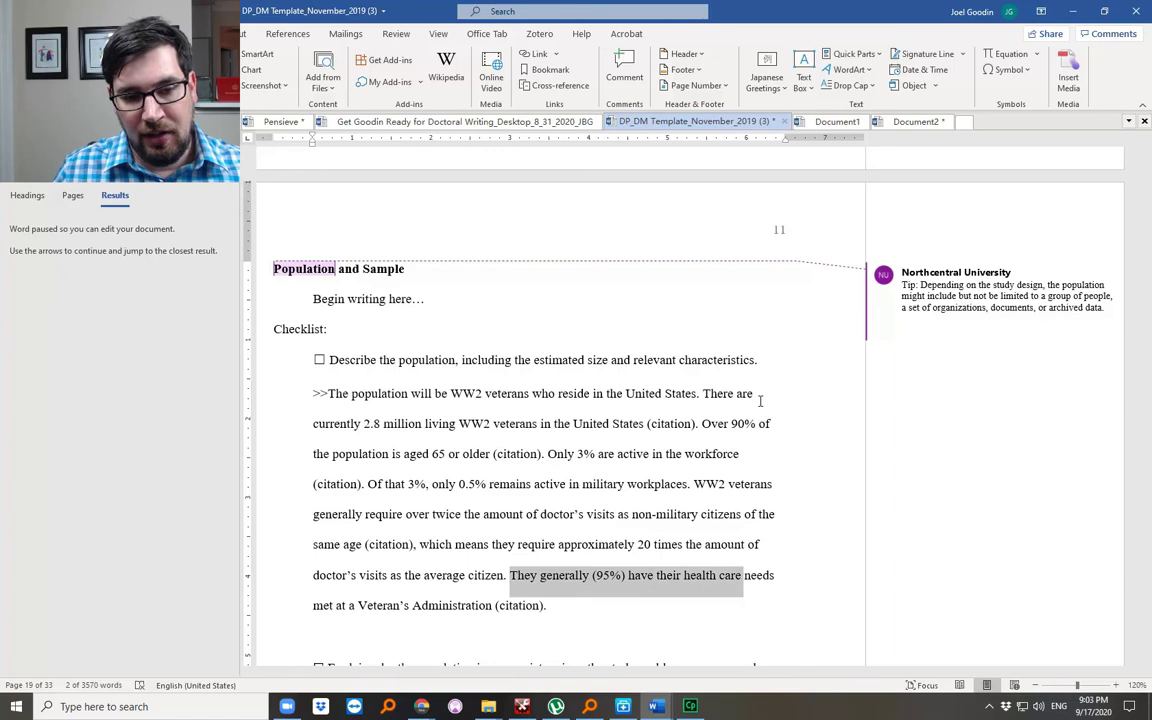
key("ctrl+shift+Right")
key("ctrl+shift+Right")
key("ctrl+shift+Right")
key("ctrl+shift+Right")
key("ctrl+shift+Right")
key("ctrl+shift+Right")
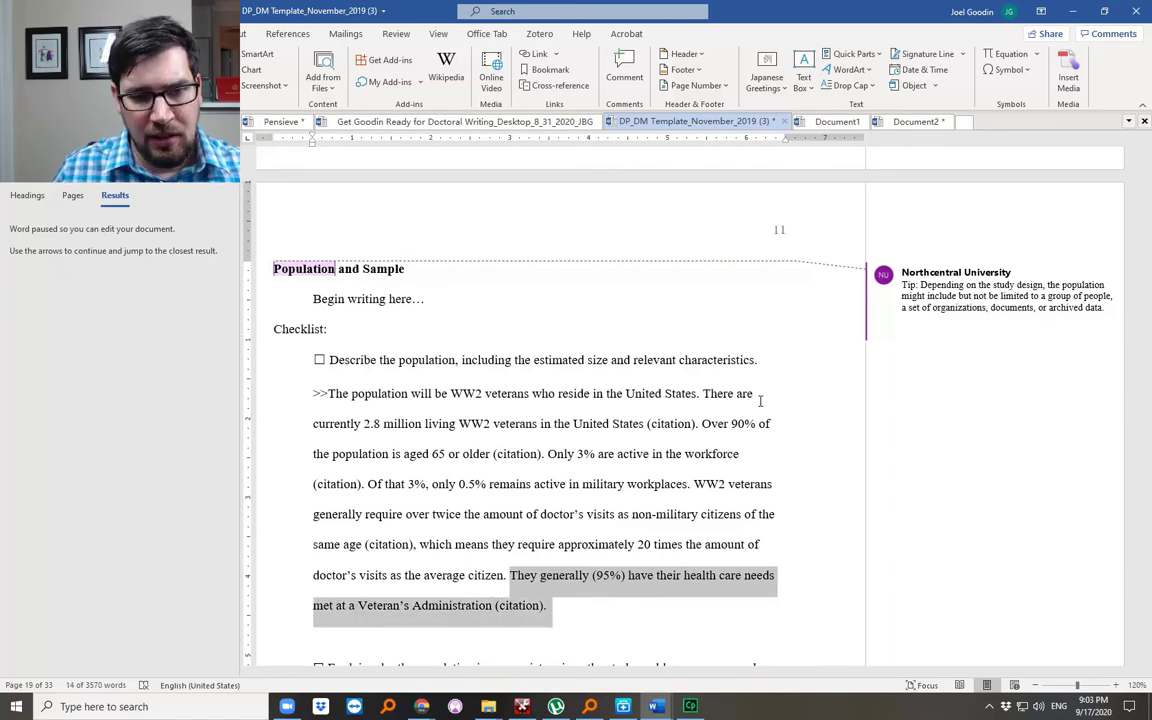
left_click(489, 326)
left_click_drag(411, 361, 728, 352)
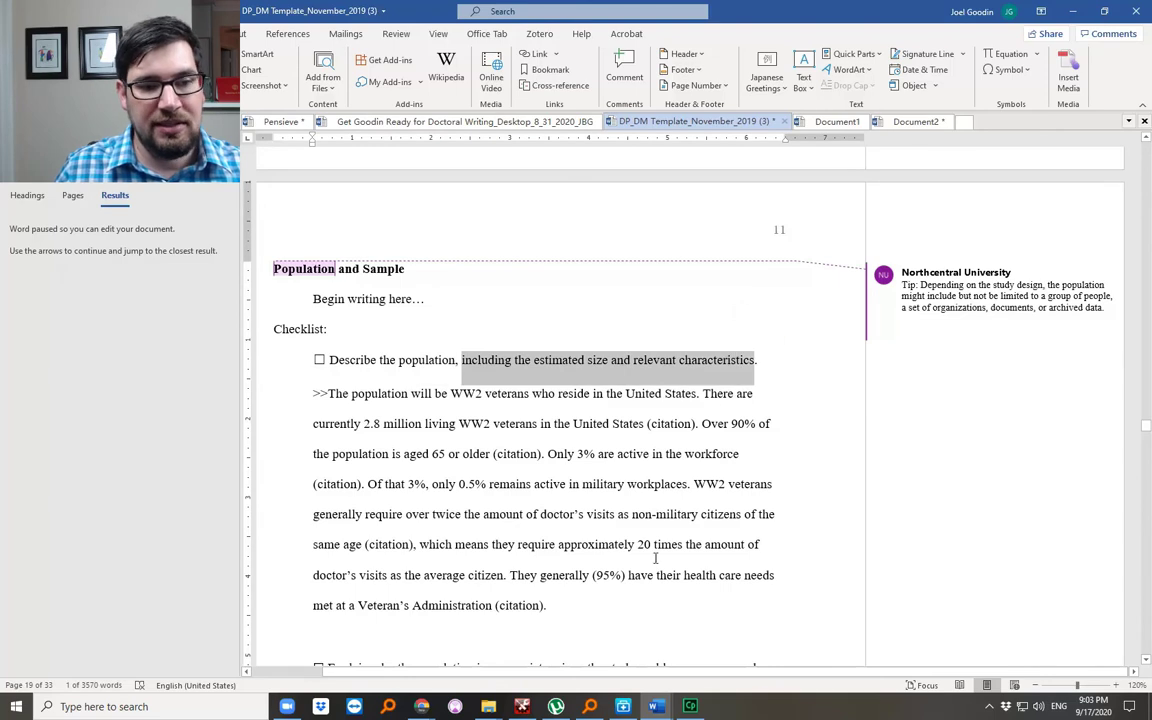
left_click_drag(609, 619, 350, 406)
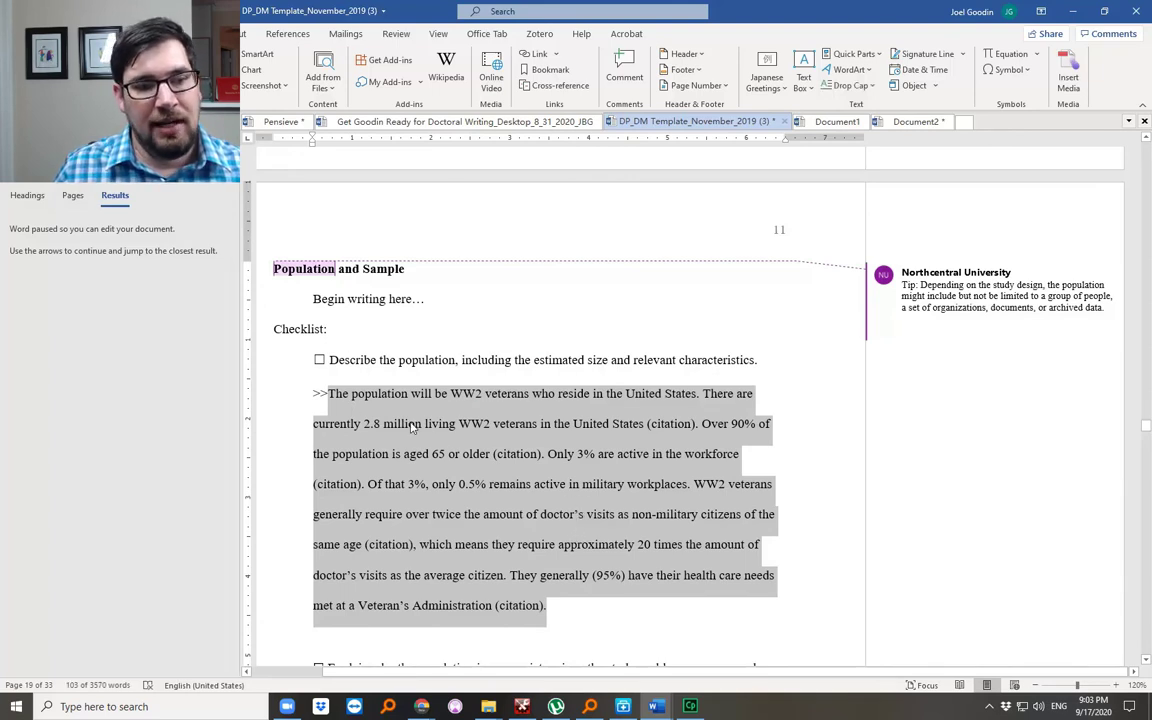
left_click(416, 493)
left_click_drag(386, 484, 637, 488)
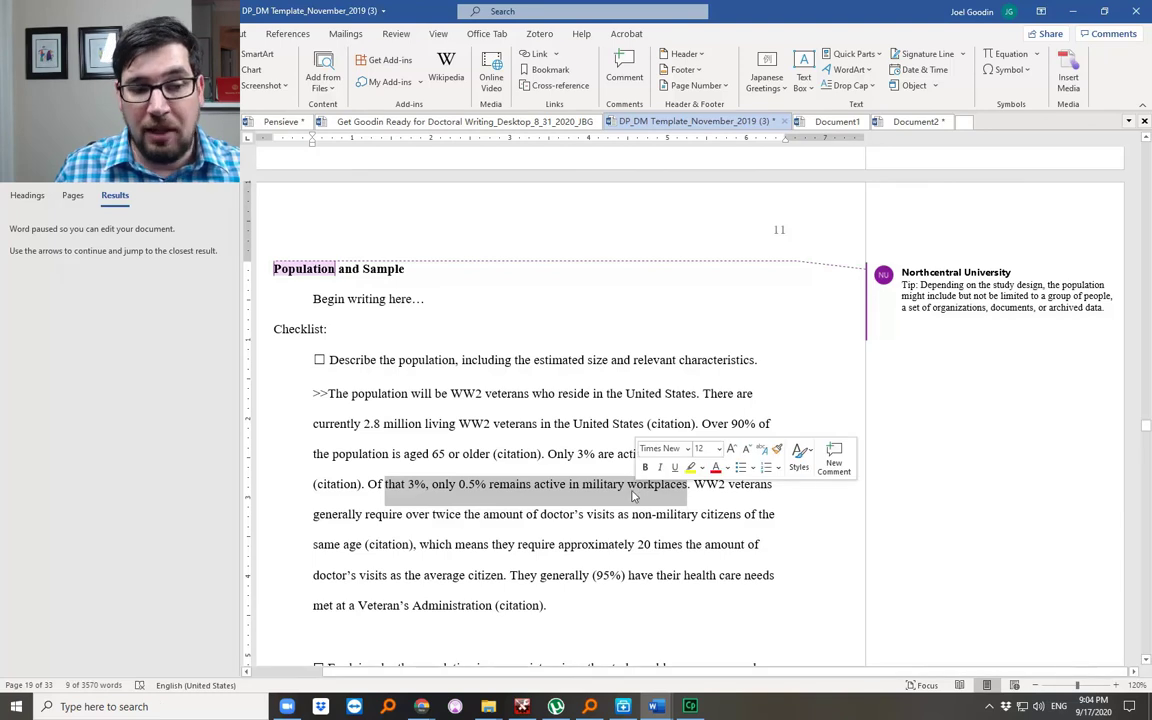
left_click(510, 467)
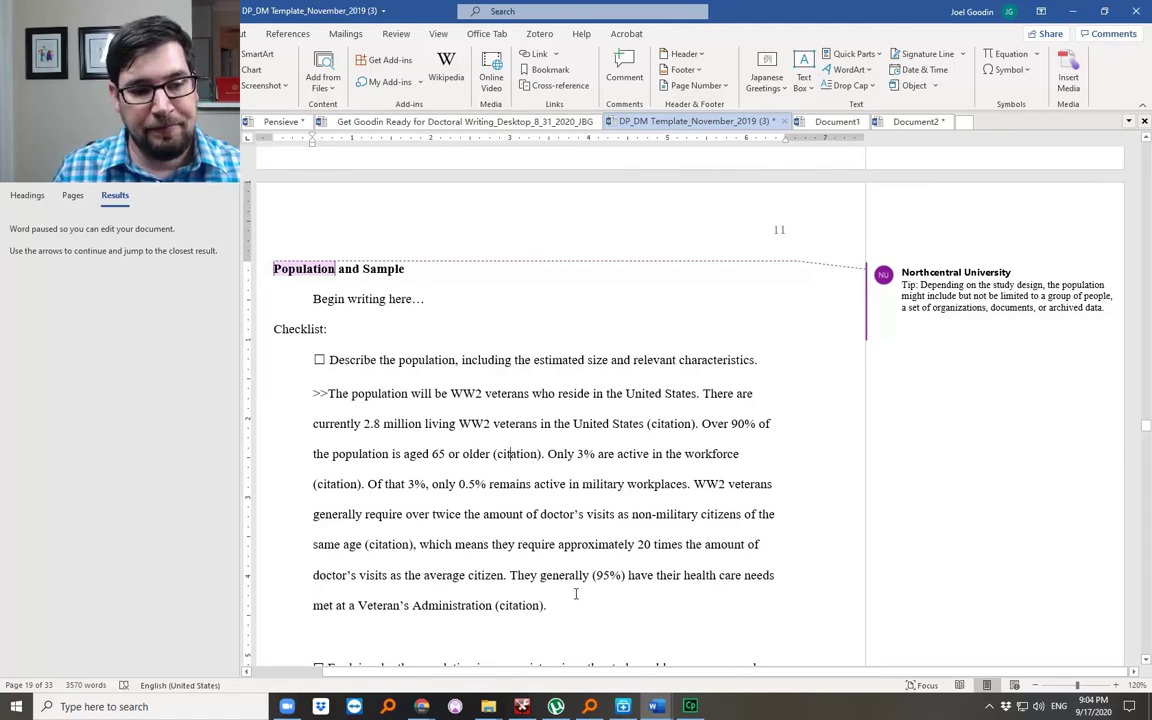
left_click_drag(573, 605, 345, 396)
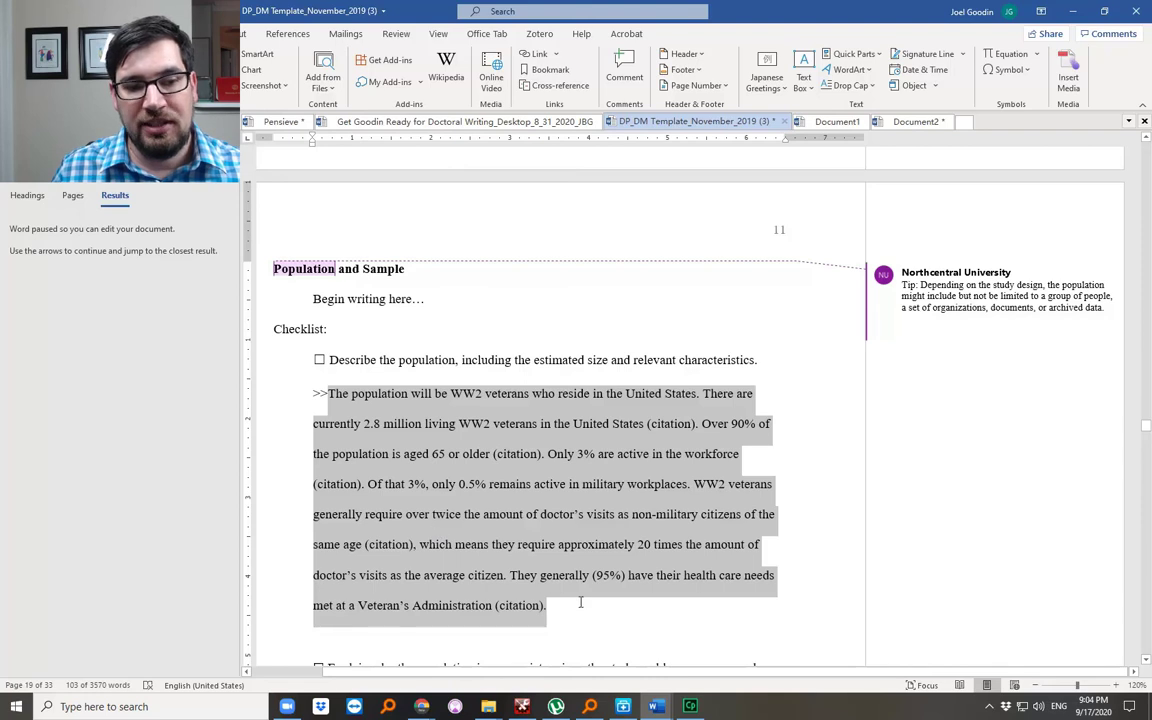
left_click_drag(576, 605, 346, 388)
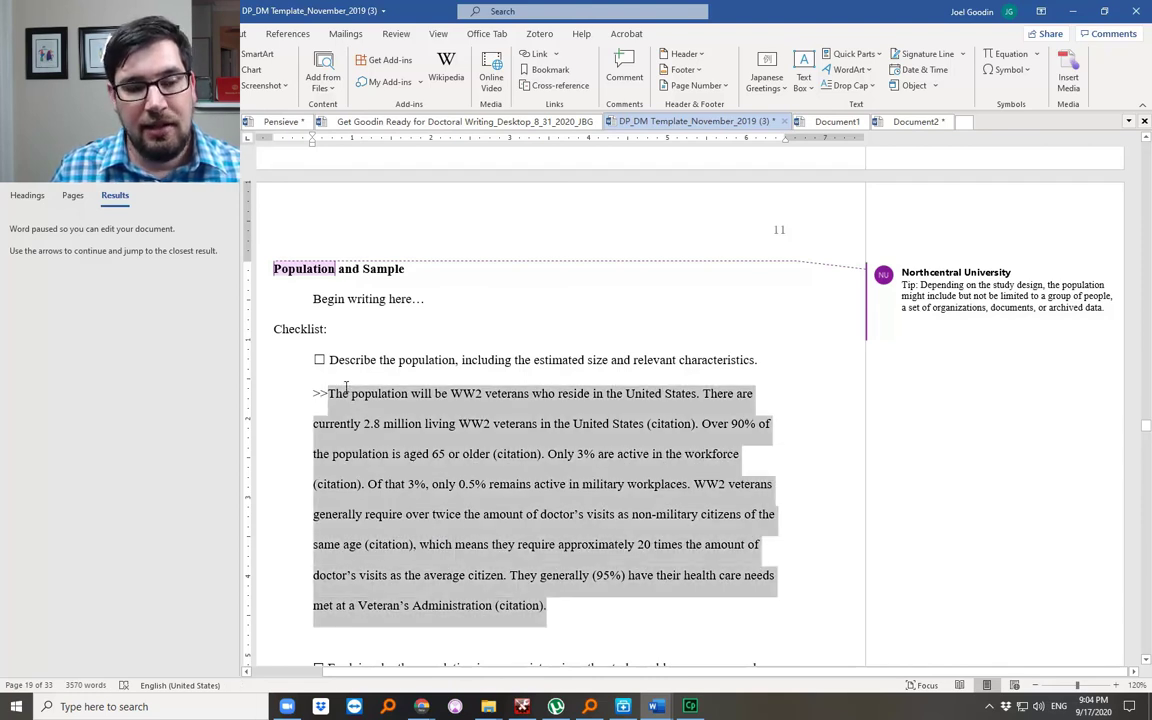
left_click_drag(563, 612, 330, 396)
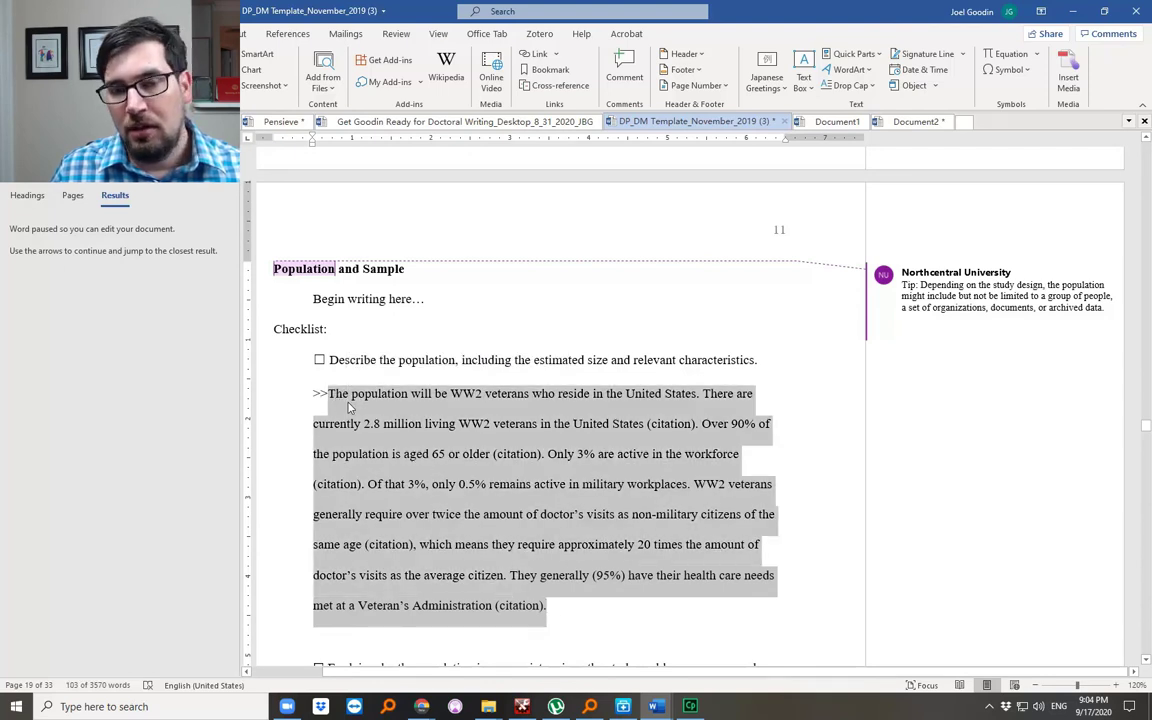